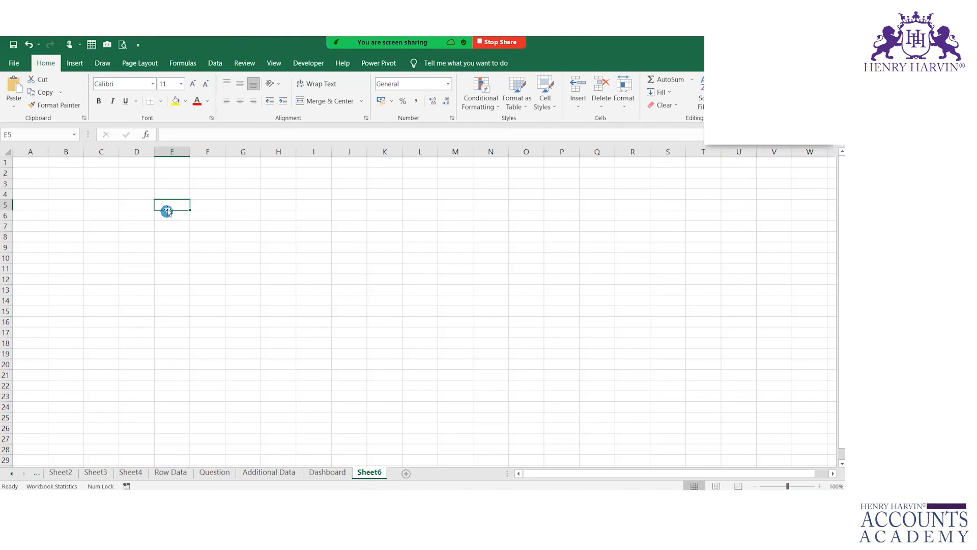
- Open the File backstage view from the Excel start page
left_click(22, 63)
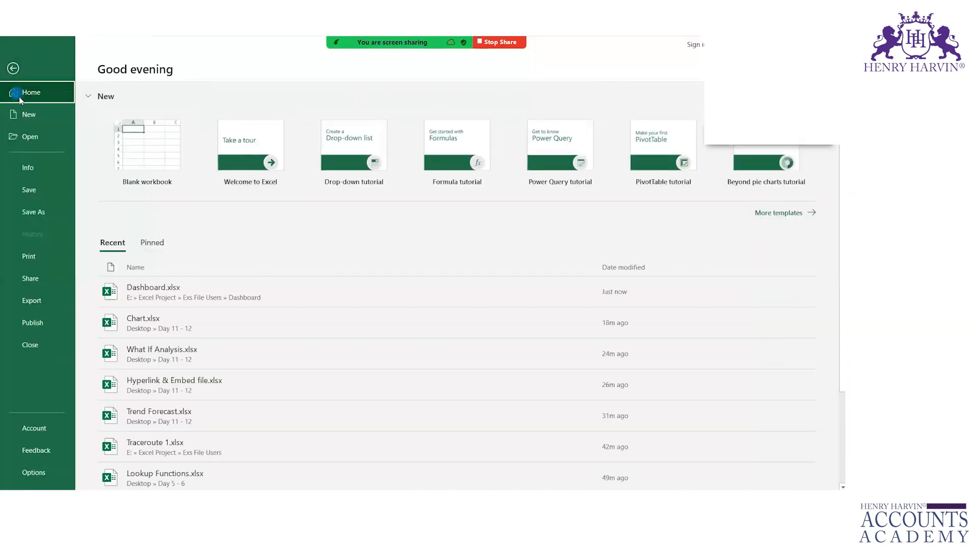
- Start Save As, skip the unreachable New folder, and choose Desktop as the save location
left_click(45, 211)
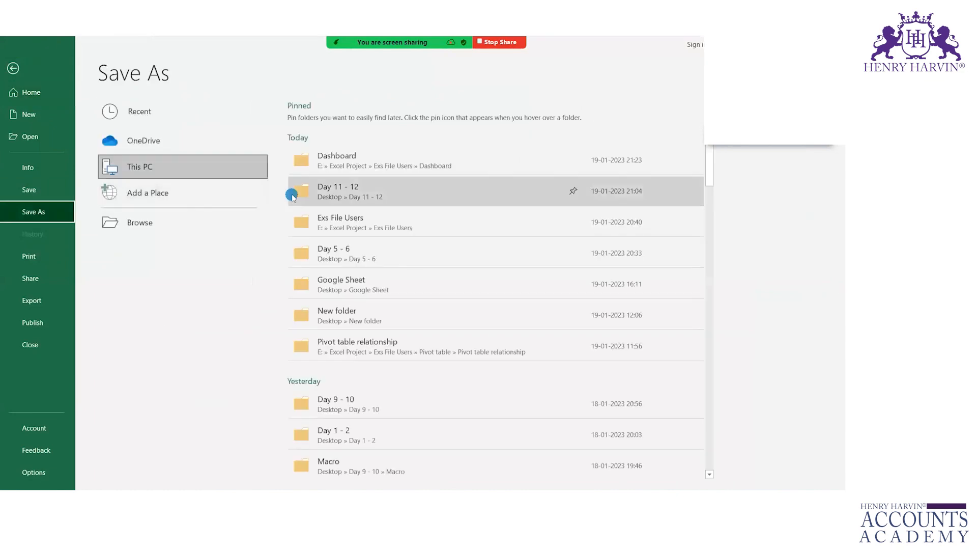
left_click(351, 312)
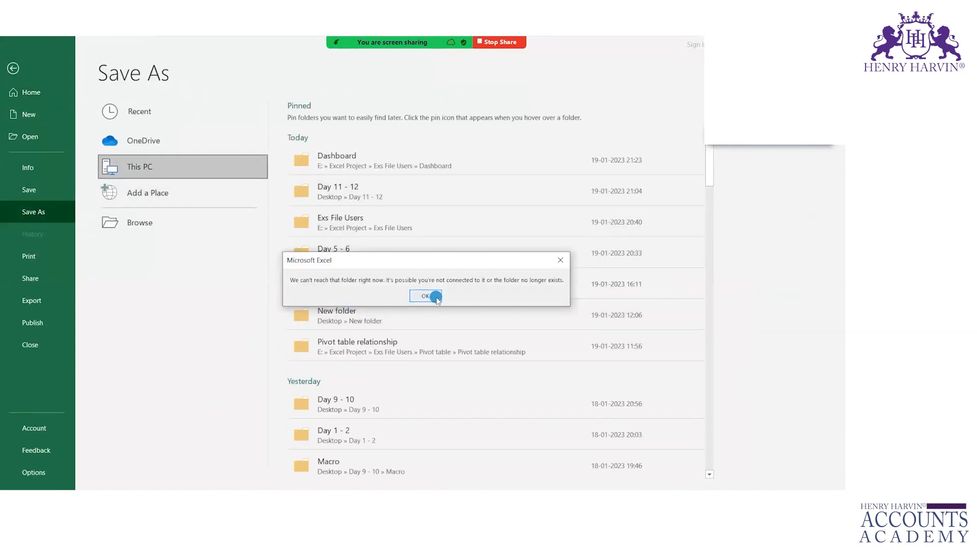
key("Escape")
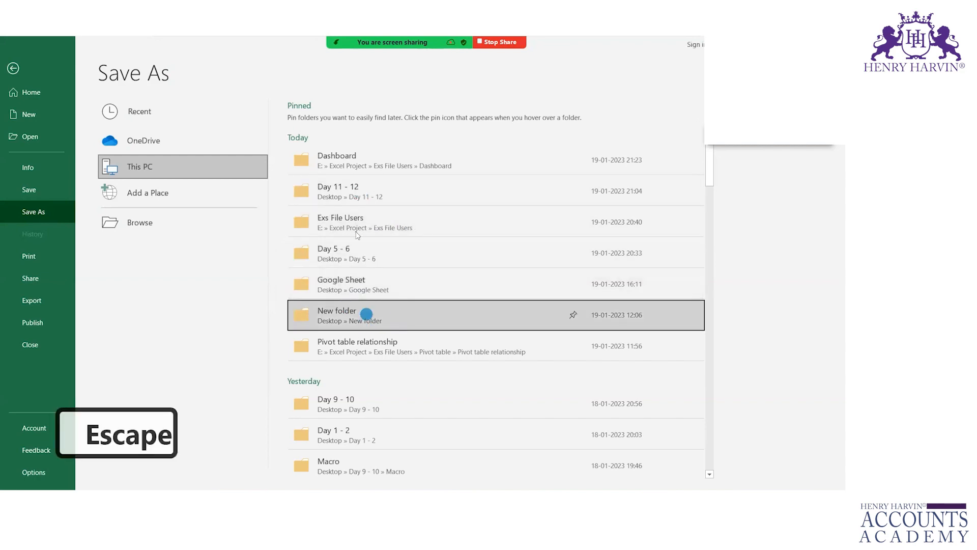
scroll(356, 357, "down", 5)
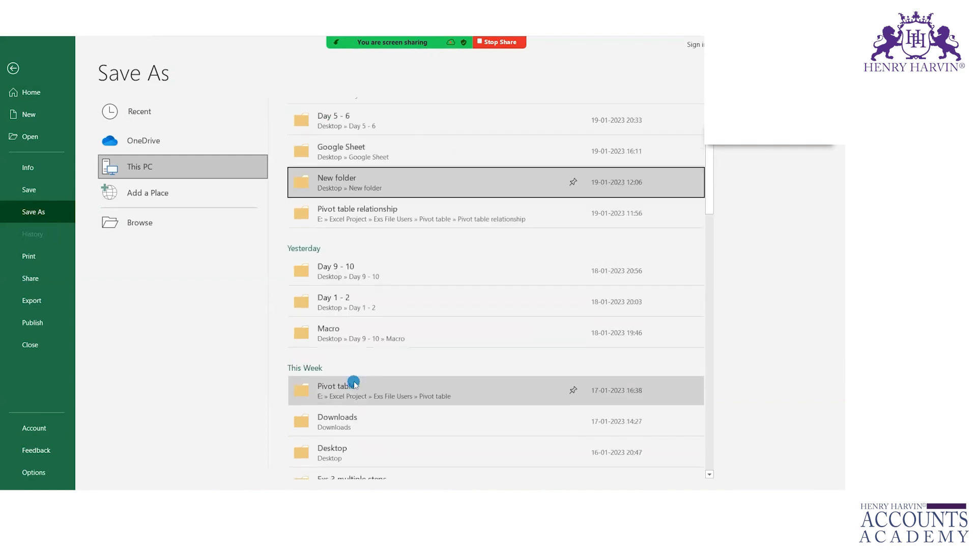
left_click(376, 292)
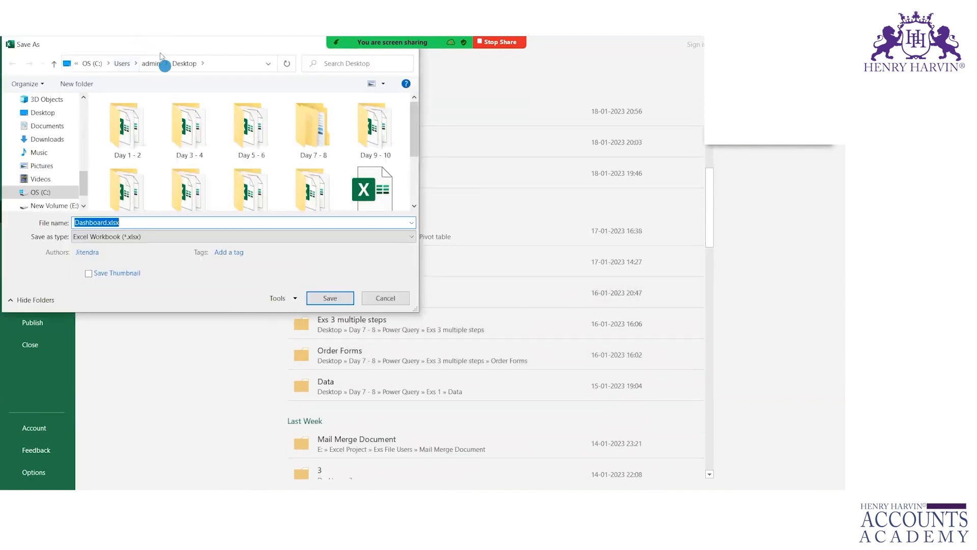
left_click_drag(163, 49, 355, 94)
key("ctrl+4")
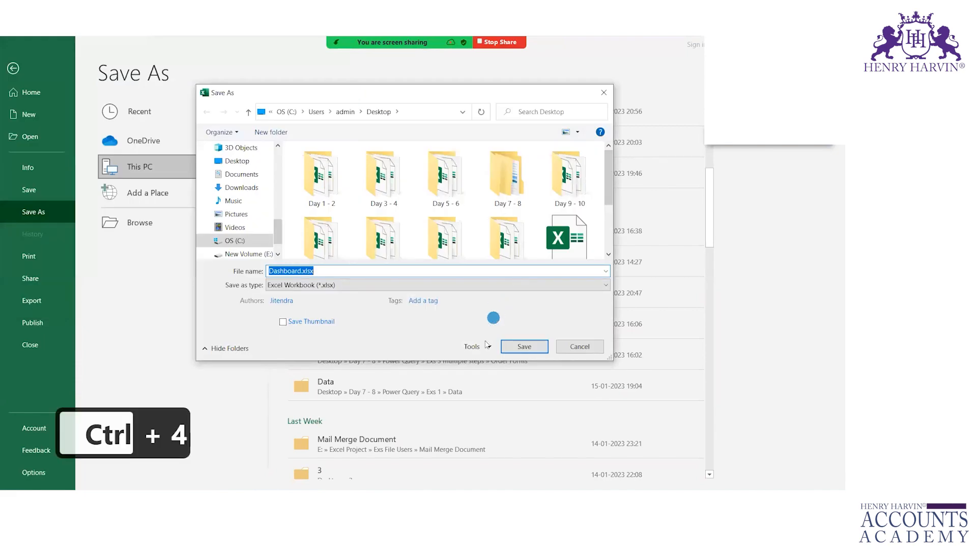
left_click(484, 346)
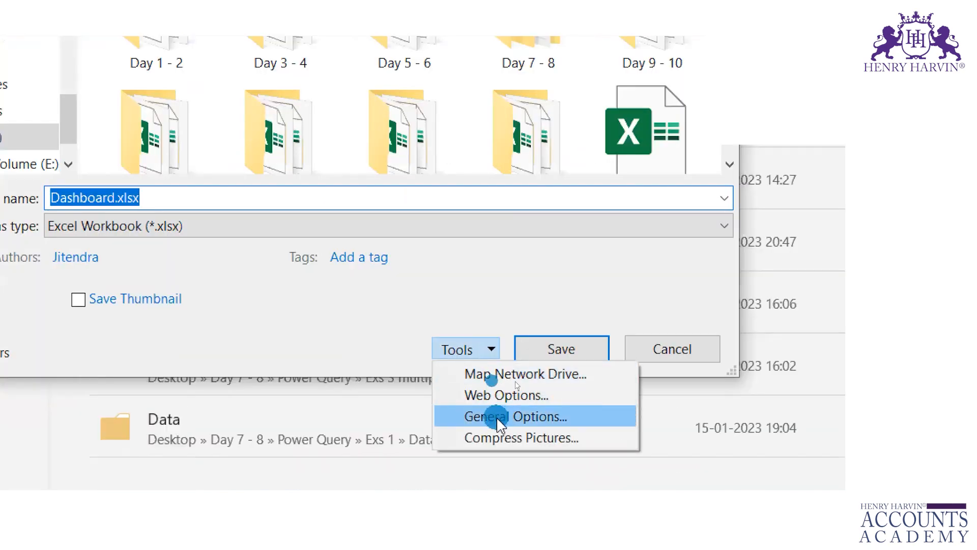
- Open General Options and mark up the password-to-open and password-to-modify boxes with the pen
left_click(540, 416)
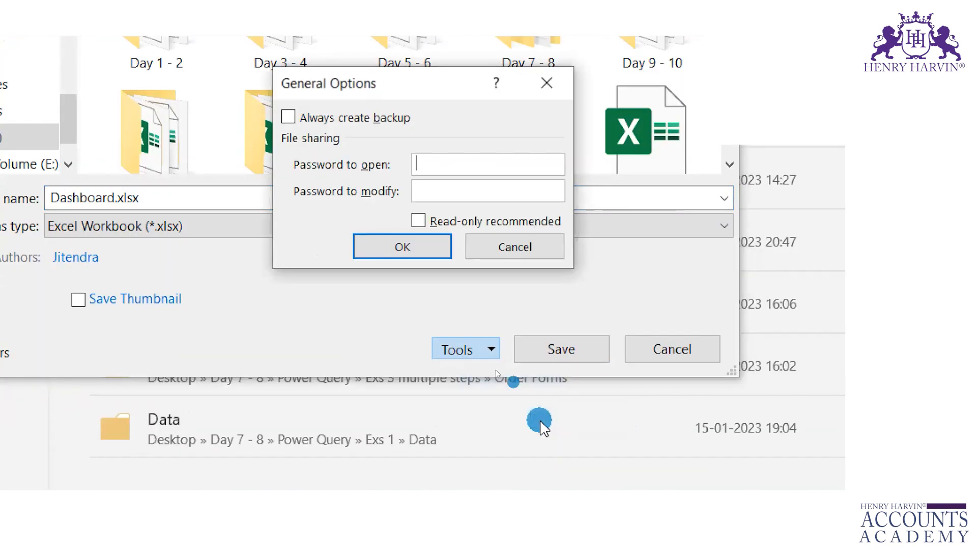
key("ctrl+2")
mouse_move(353, 176)
left_mouse_down()
mouse_move(382, 175)
mouse_move(388, 206)
left_mouse_up()
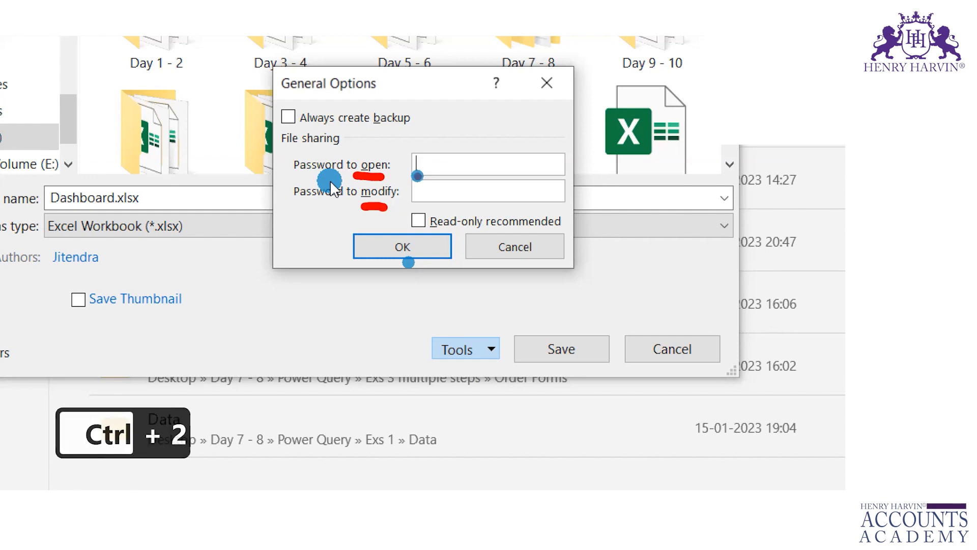
left_click_drag(422, 164, 438, 163)
left_click_drag(430, 147, 482, 142)
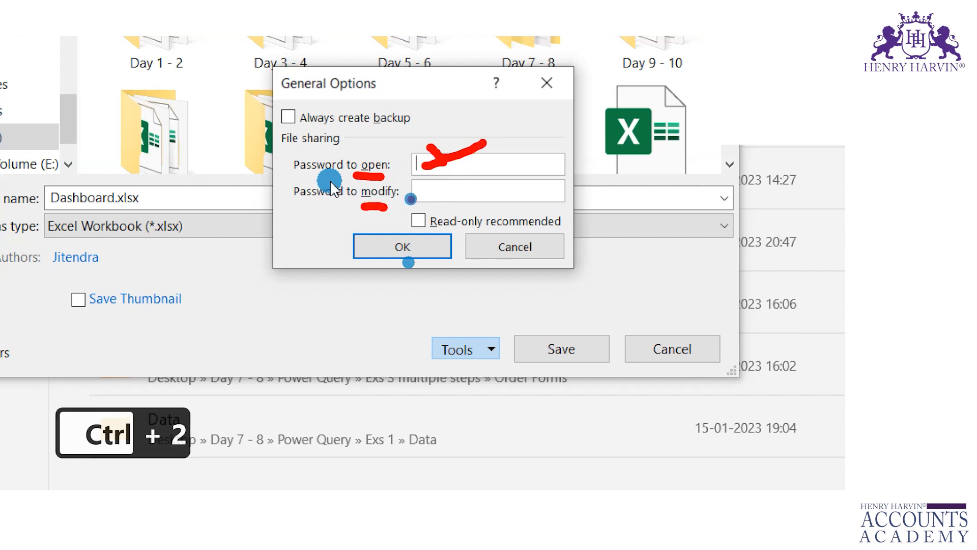
left_click_drag(431, 192, 474, 189)
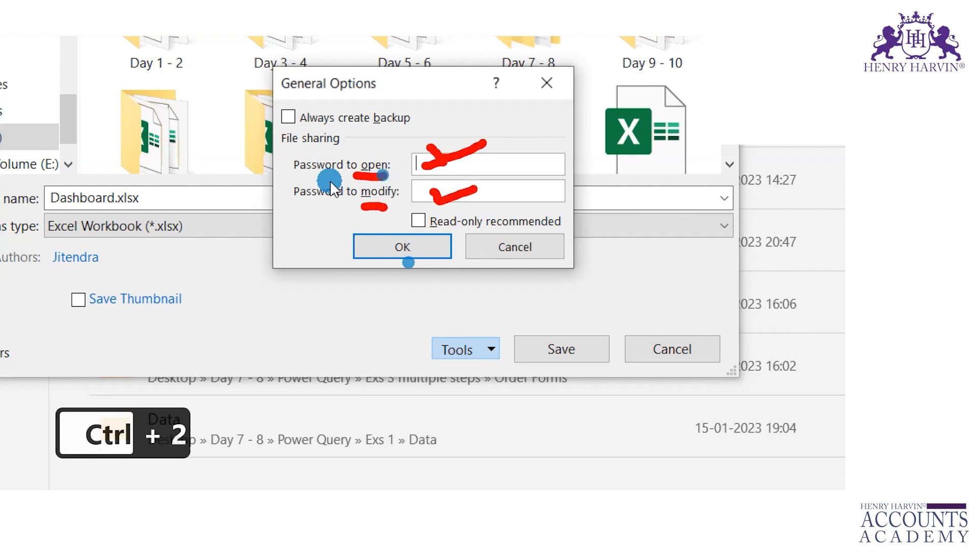
left_click(421, 204)
key("Escape")
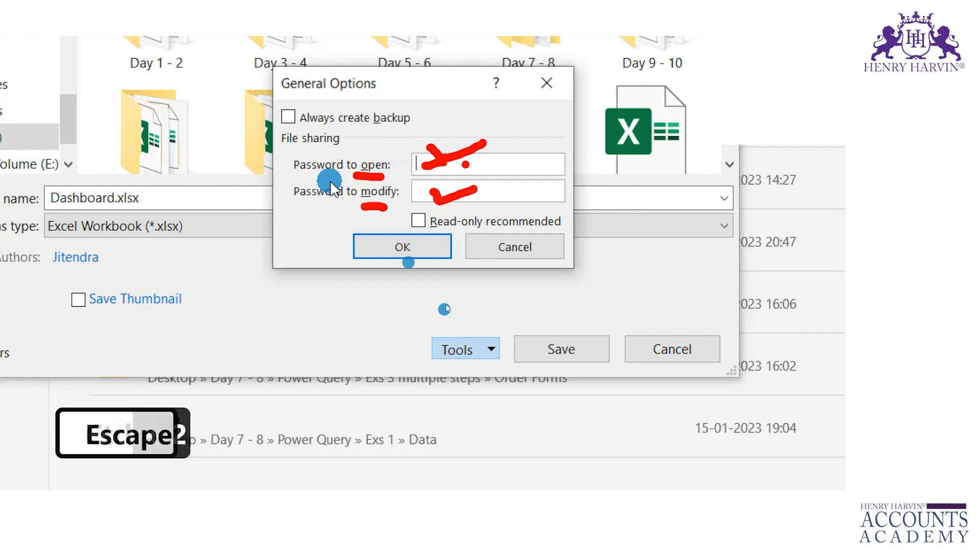
- Enter a password to open and a password to modify, then confirm with OK
left_click(437, 164)
type("abc")
left_click(446, 198)
type("xyz")
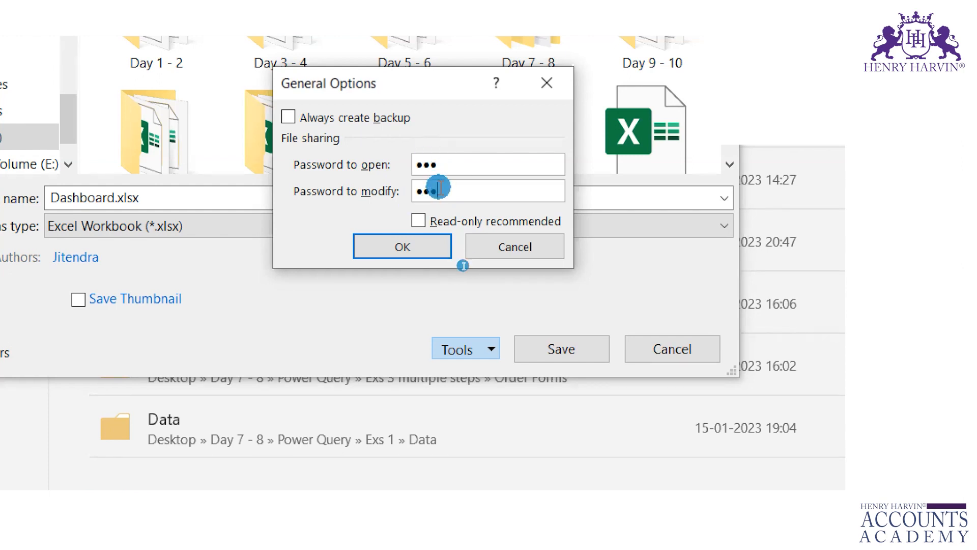
left_click(426, 247)
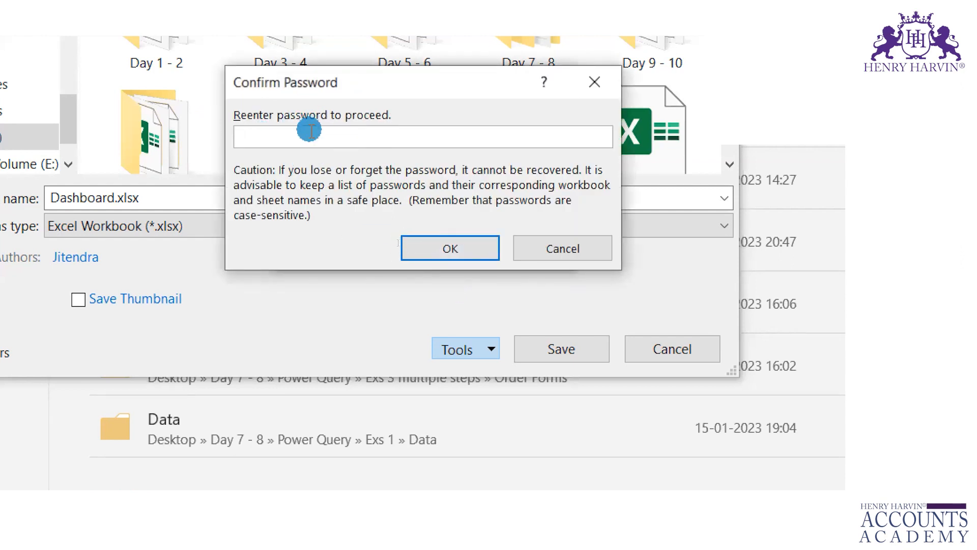
- Re-enter each password in the confirmation dialogs and save Dashboard.xlsx to the Desktop
type("123")
left_click(425, 257)
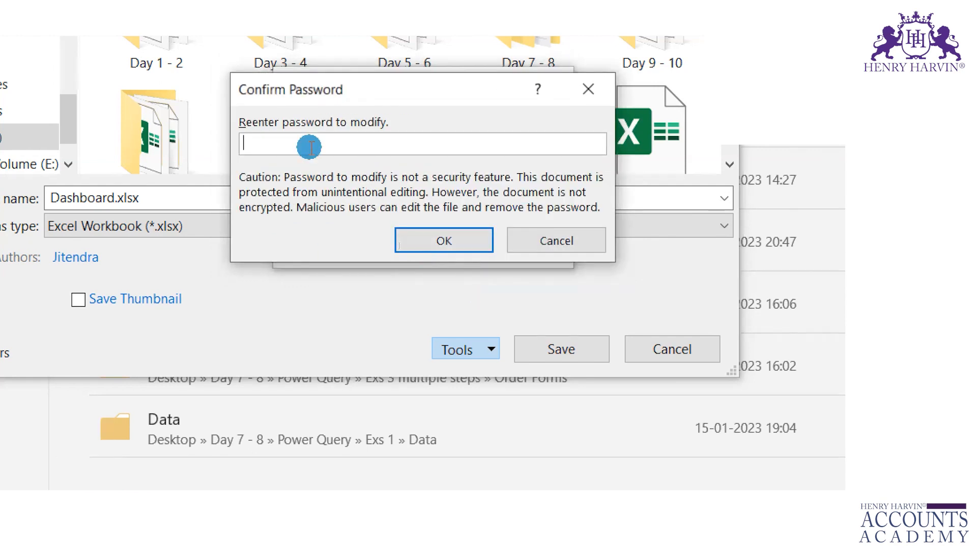
type("1")
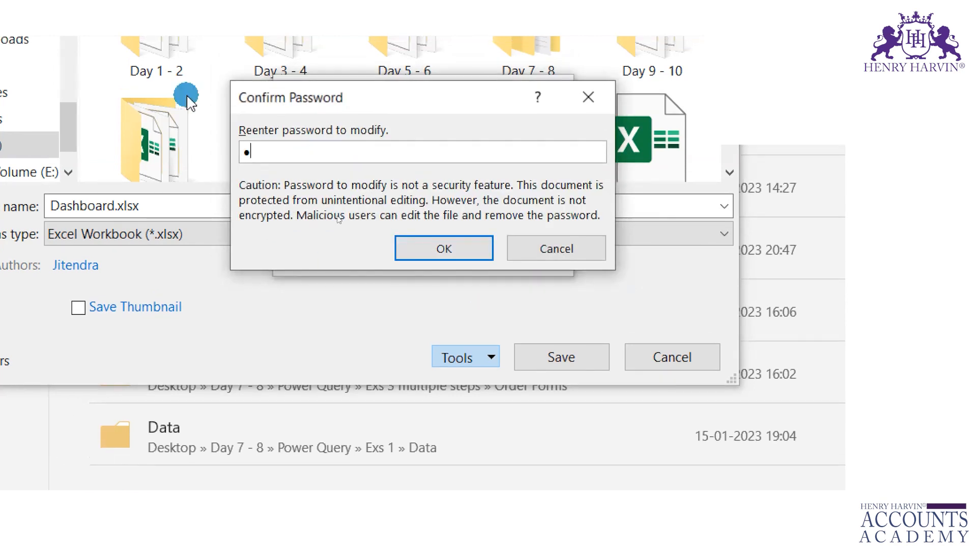
left_click(408, 248)
left_click(573, 353)
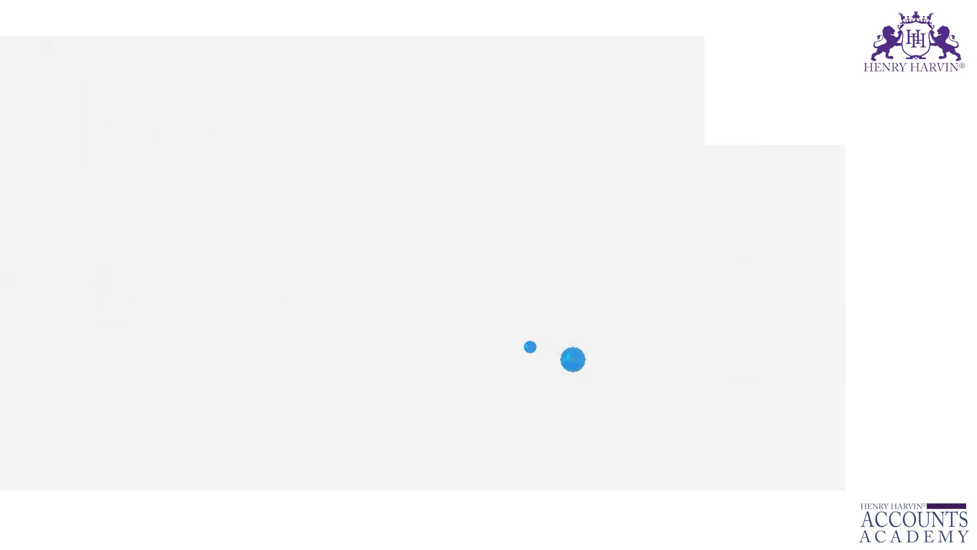
- Show the desktop, select Dashboard.xlsx and open it
key("super+d")
key("ctrl+4")
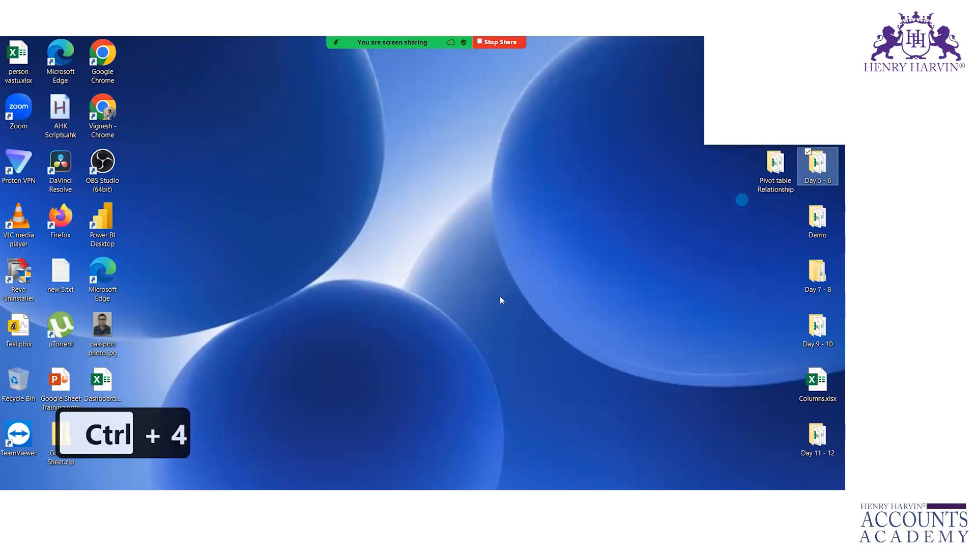
left_click(103, 387)
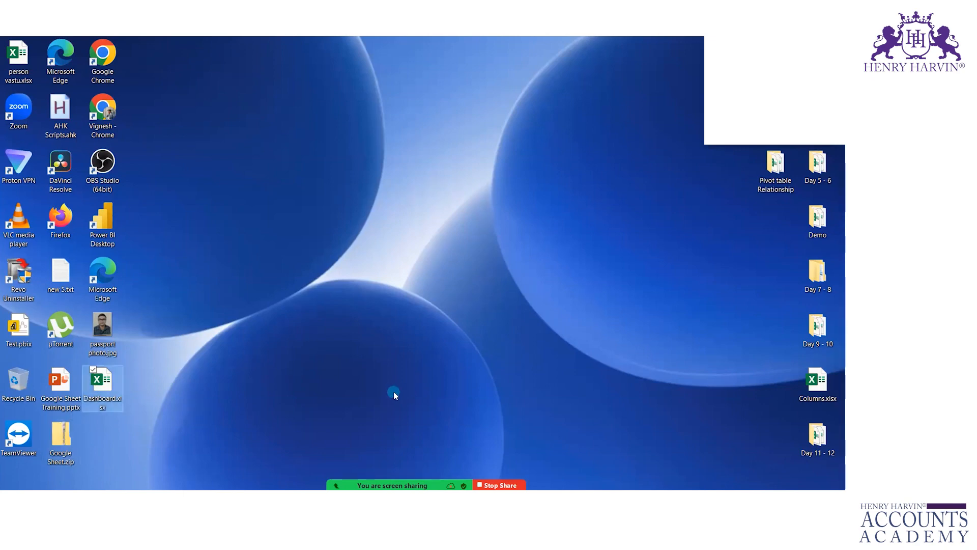
key("Return")
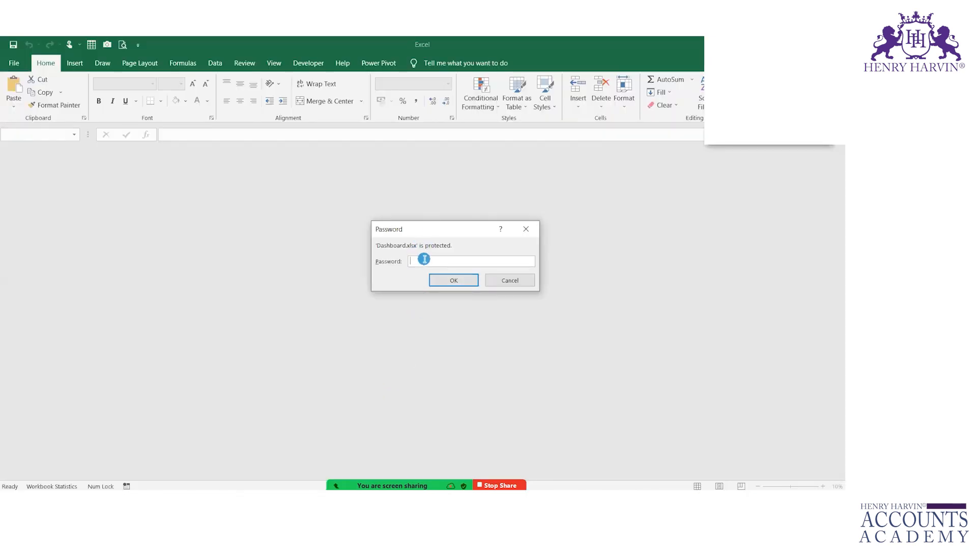
- Unlock Dashboard.xlsx by entering the open password, then the write-access password
type("abc")
key("Return")
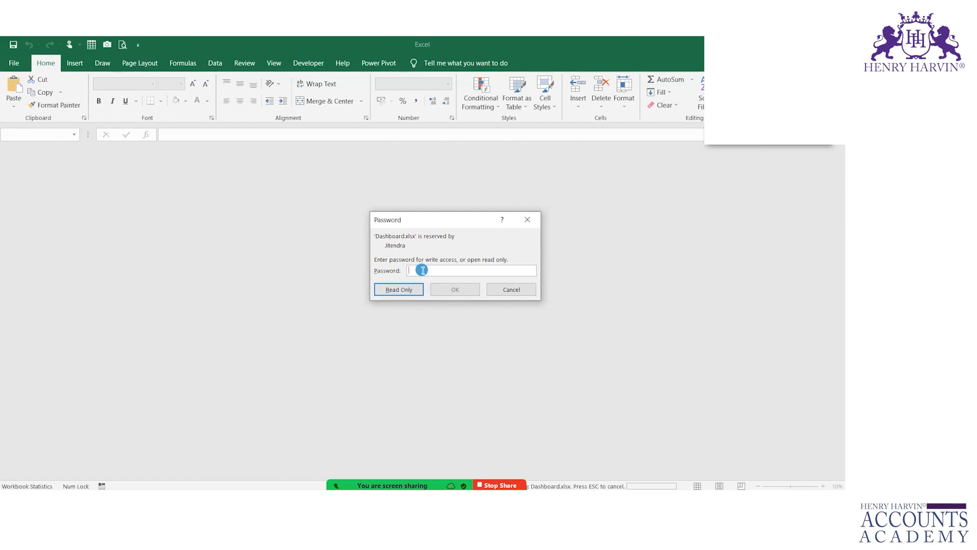
type("xyz")
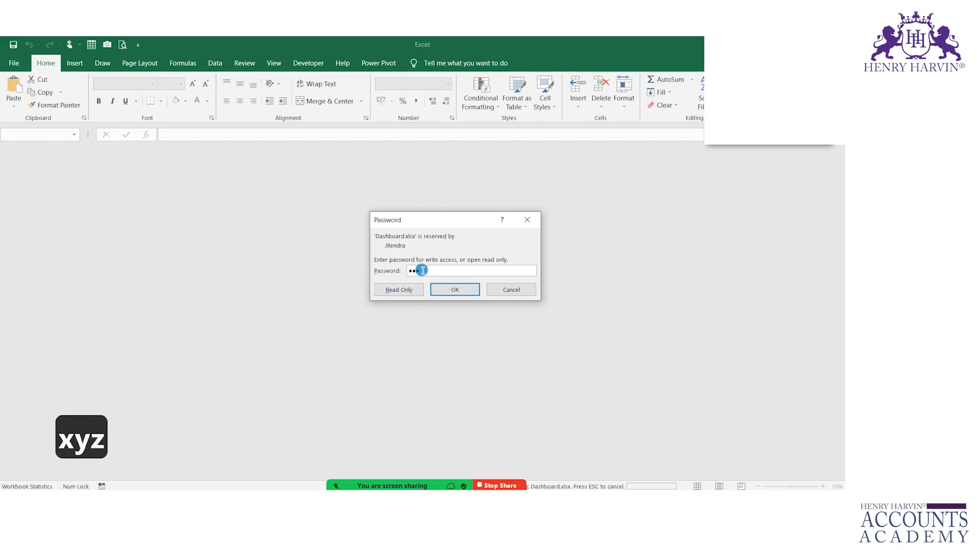
key("Return")
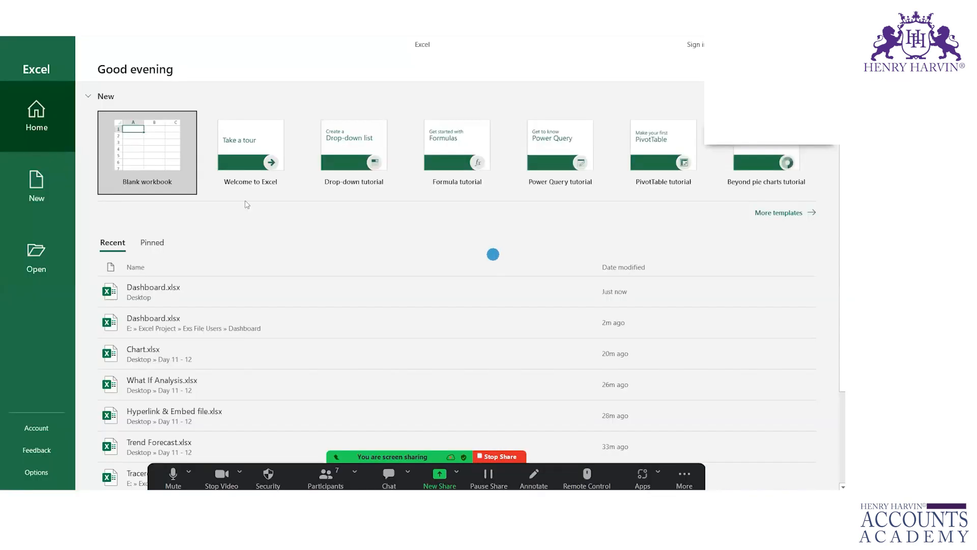
- Create a blank workbook and check that F4:F9 are Locked by default in Format Cells Protection
left_click(140, 147)
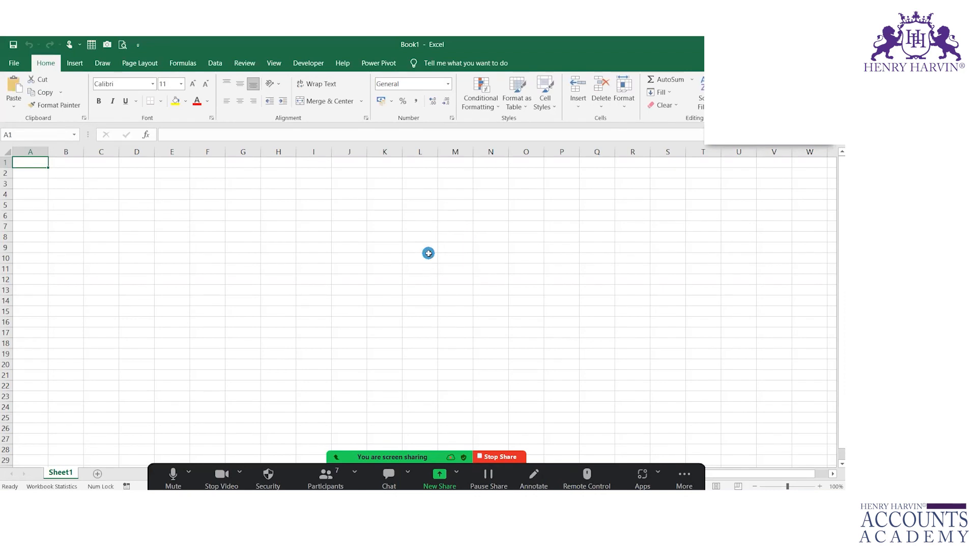
left_click(8, 148)
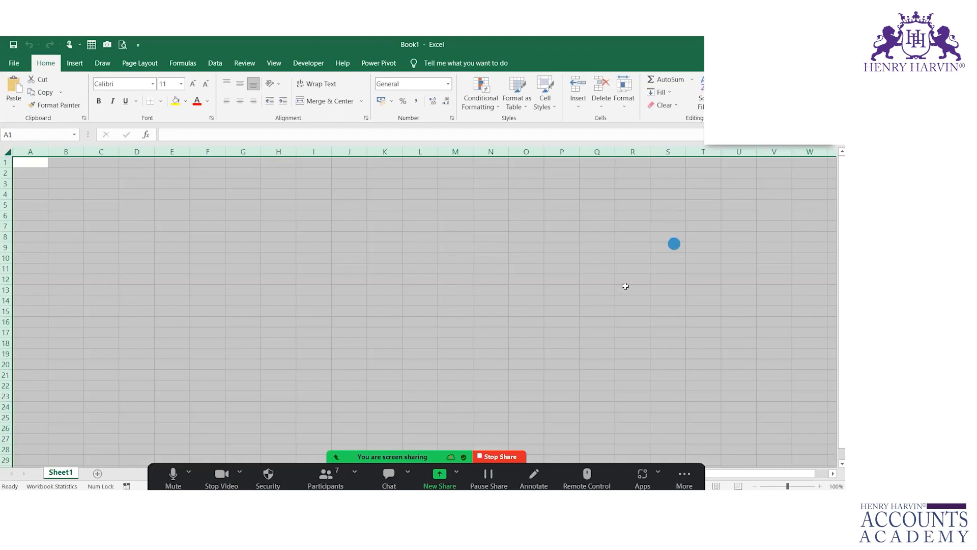
left_click_drag(207, 199, 199, 254)
key("ctrl+1")
left_click(510, 145)
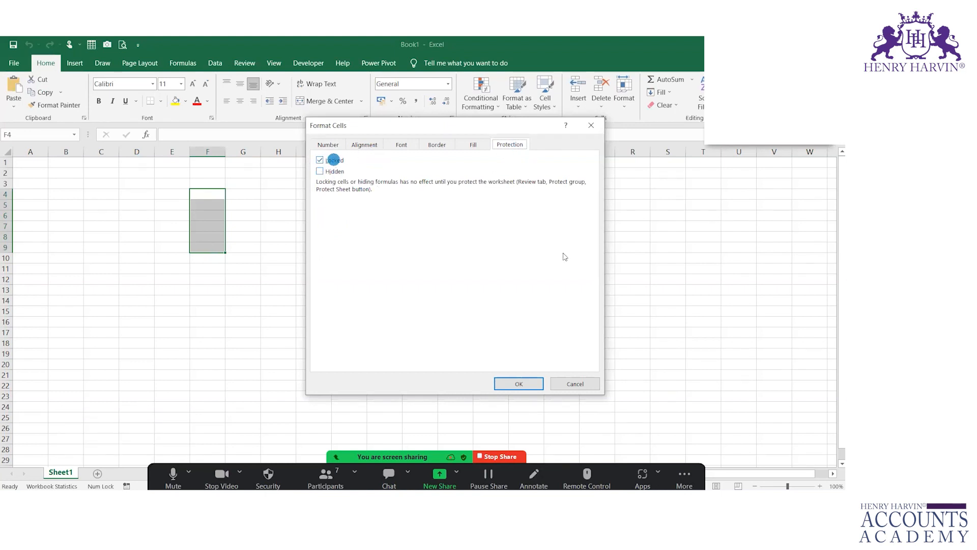
left_click(565, 383)
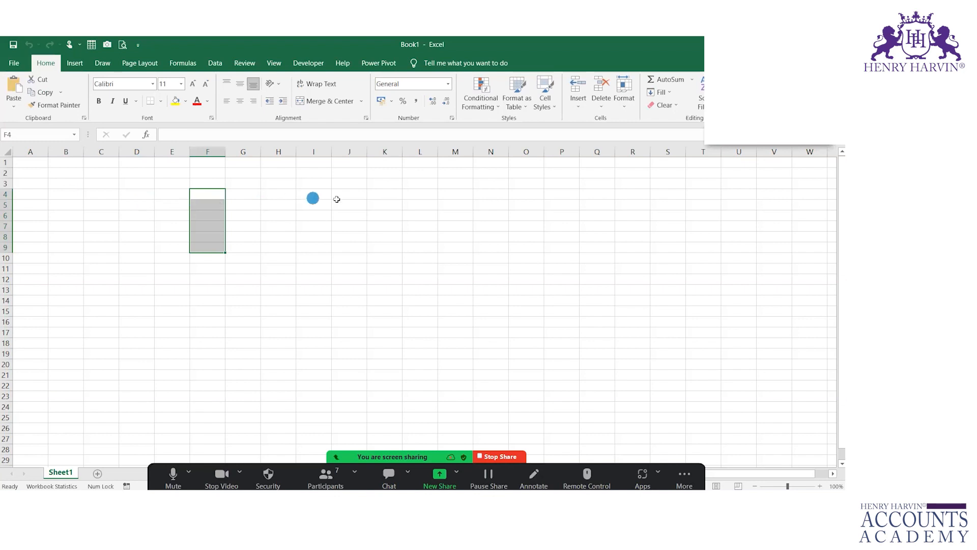
- Write a 'Locked' note over the sheet with the screen pen, then clear it
key("ctrl+2")
mouse_move(360, 200)
left_mouse_down()
mouse_move(456, 242)
mouse_move(493, 231)
mouse_move(524, 238)
left_mouse_up()
key("Escape")
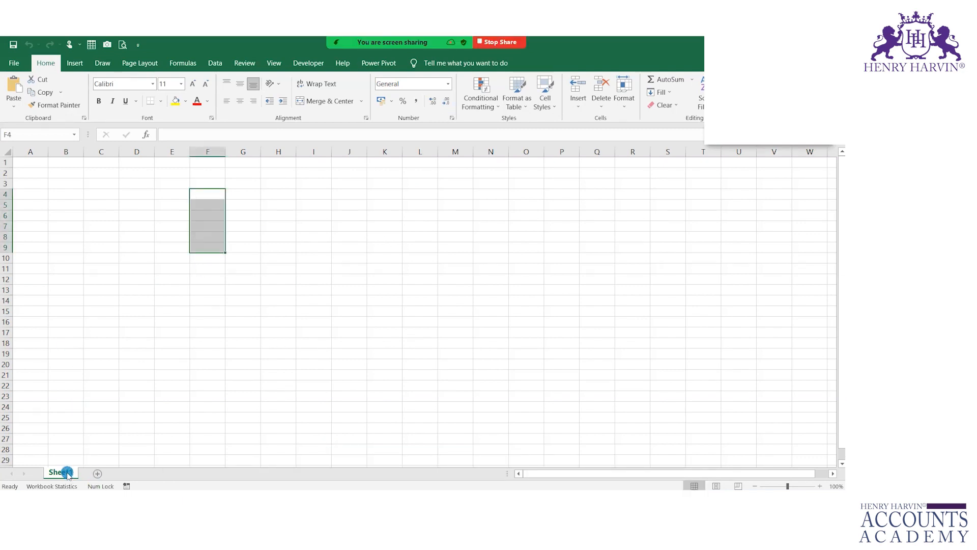
- Protect Sheet1 with a password, entered and confirmed
left_click(207, 372)
right_click(70, 473)
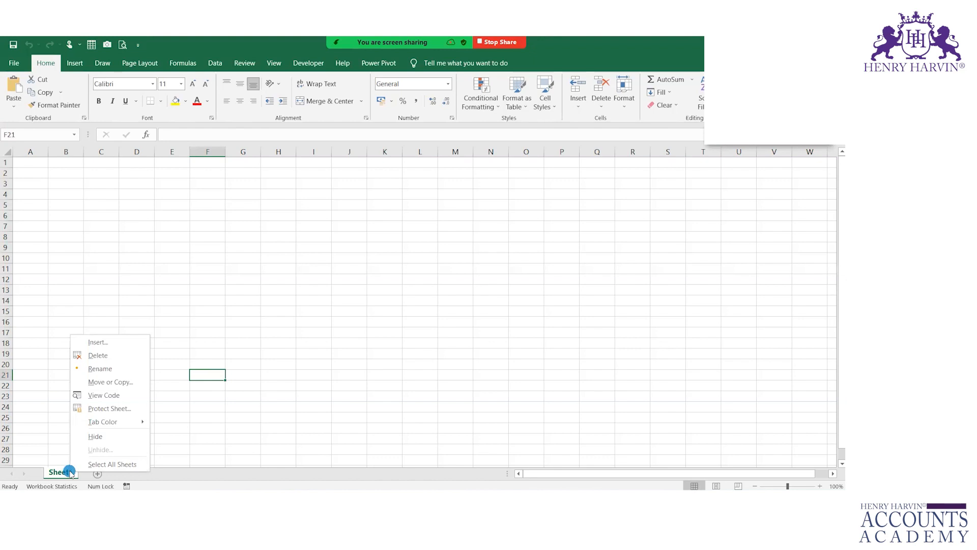
left_click(109, 408)
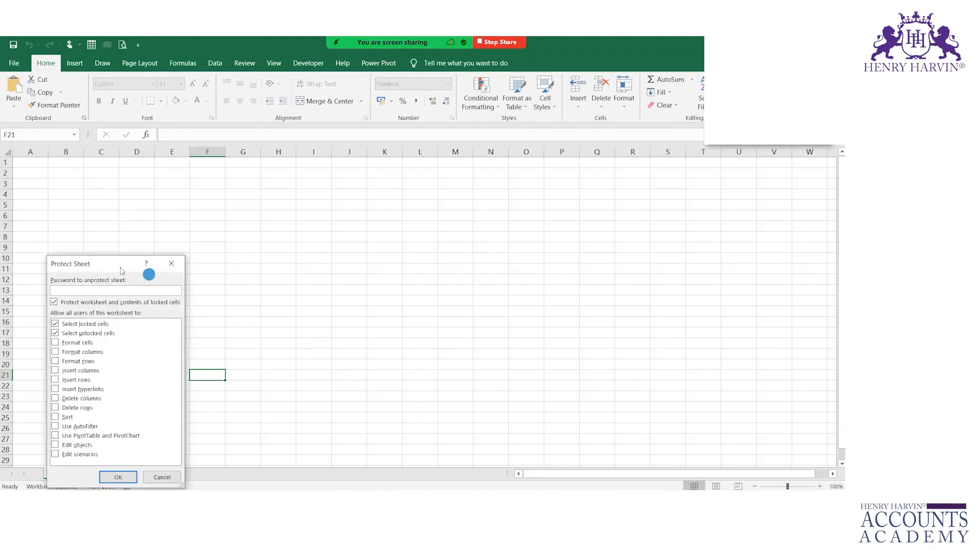
left_click_drag(114, 265, 336, 179)
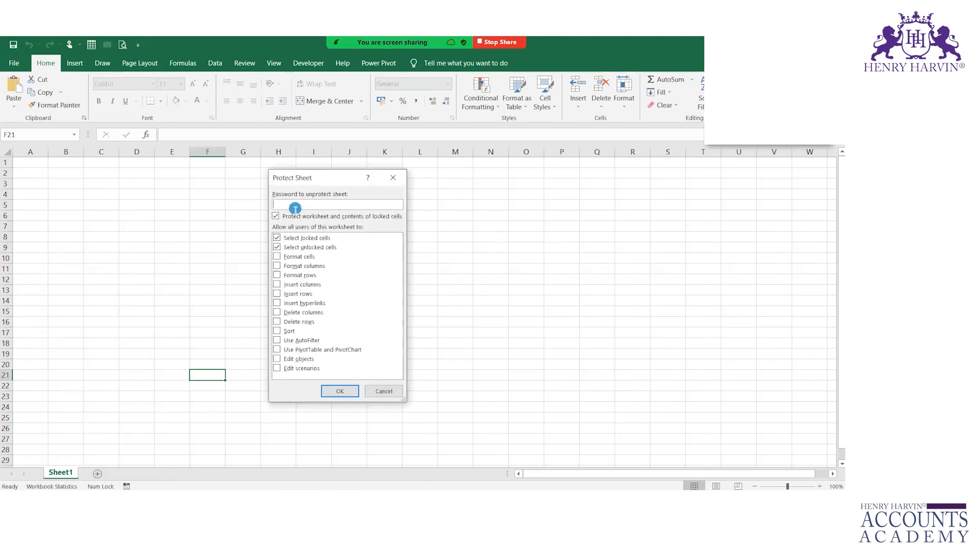
type("abc")
key("Return")
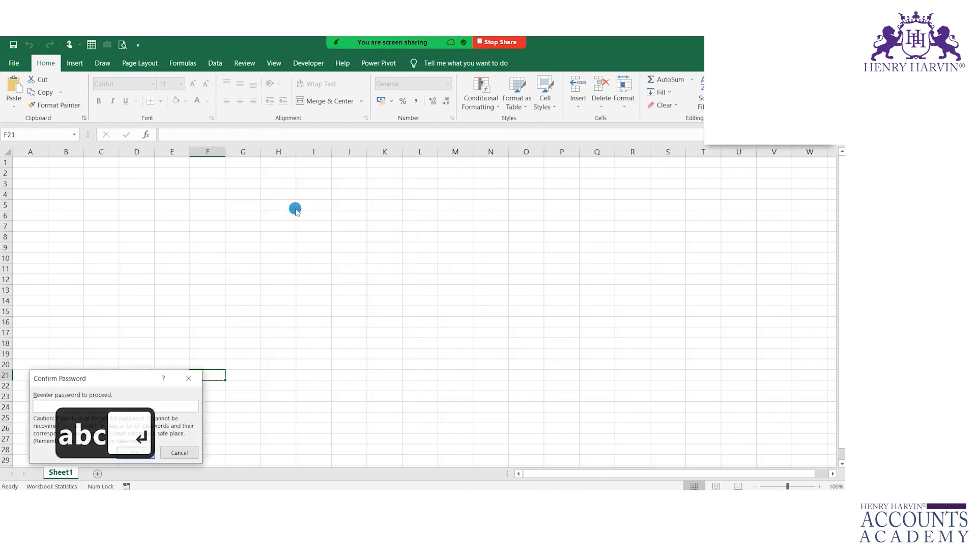
type("abc")
key("Return")
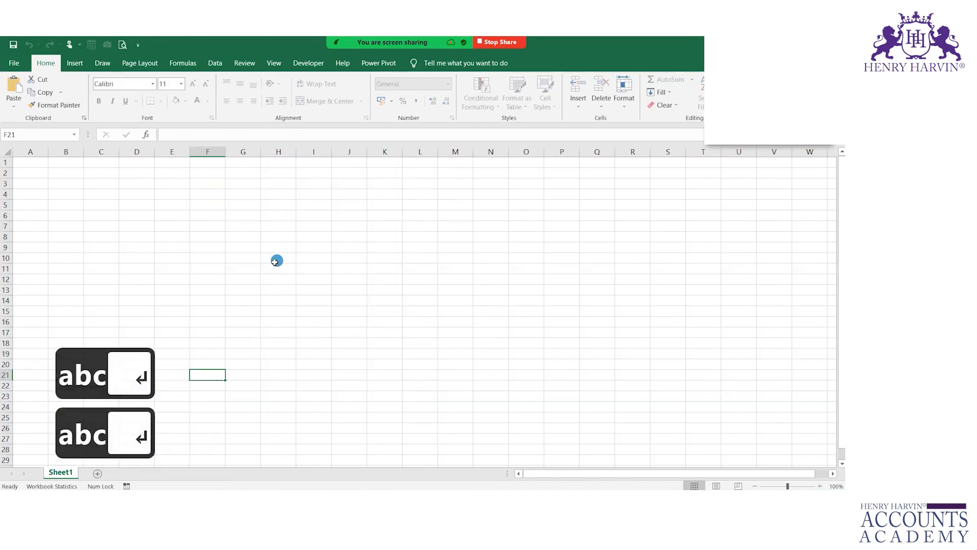
- Try typing 'adf' into H10, dismiss the protected-sheet warning, and annotate the screen
left_click(276, 263)
type("adf")
key("Return")
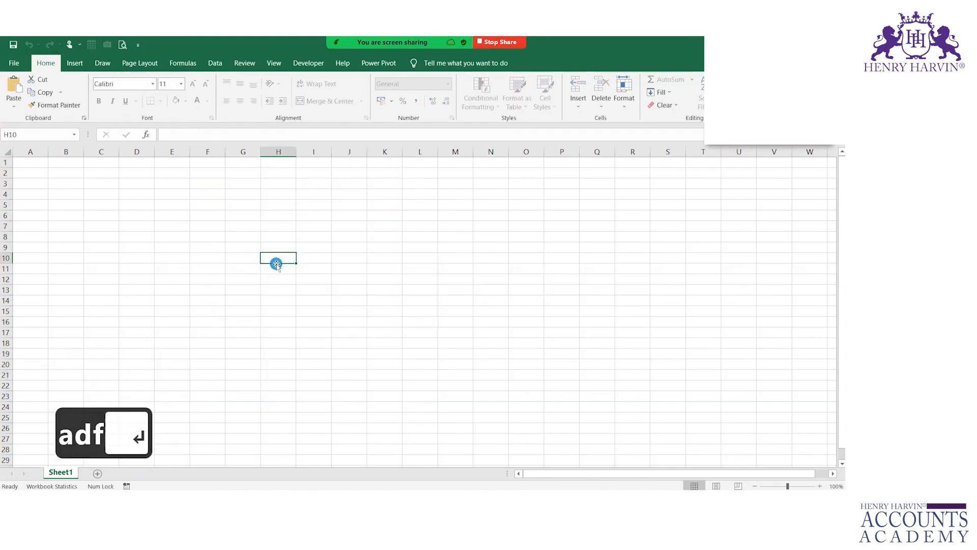
key("ctrl+2")
mouse_move(300, 213)
left_mouse_down()
mouse_move(384, 280)
mouse_move(260, 210)
left_mouse_up()
mouse_move(507, 222)
left_mouse_down()
mouse_move(541, 248)
mouse_move(554, 230)
mouse_move(569, 247)
mouse_move(579, 244)
left_mouse_up()
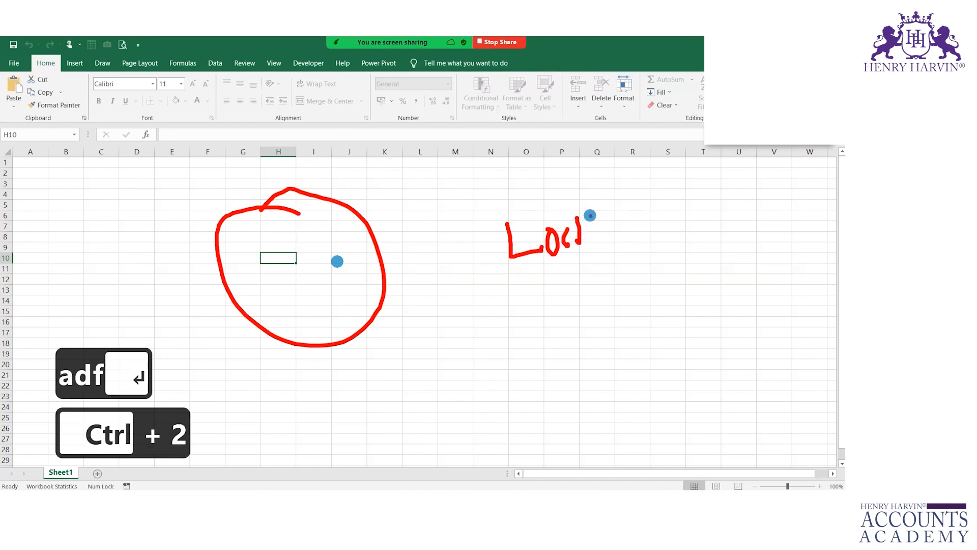
mouse_move(600, 212)
left_mouse_down()
mouse_move(626, 216)
mouse_move(663, 260)
left_mouse_up()
left_click_drag(57, 470, 179, 394)
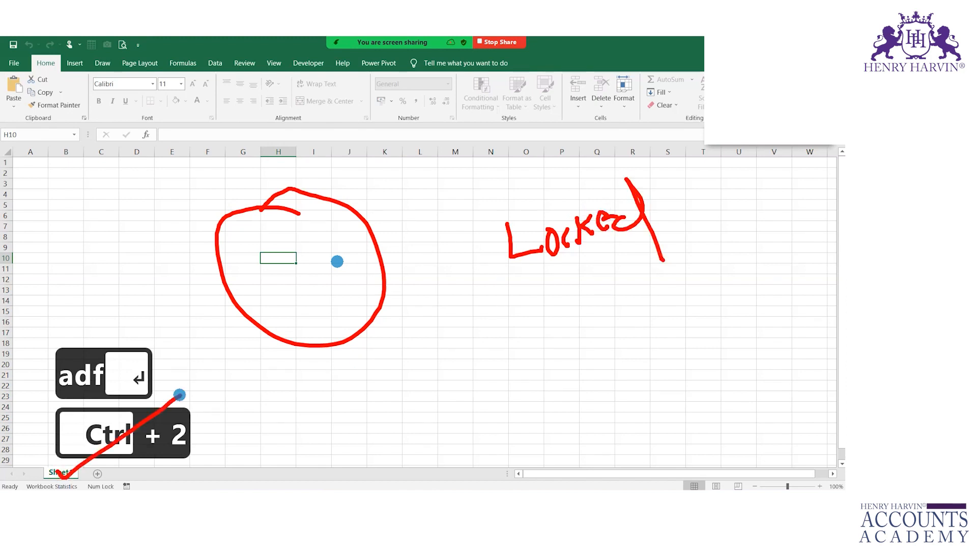
key("Escape")
- Unprotect Sheet1 from its tab menu
right_click(62, 471)
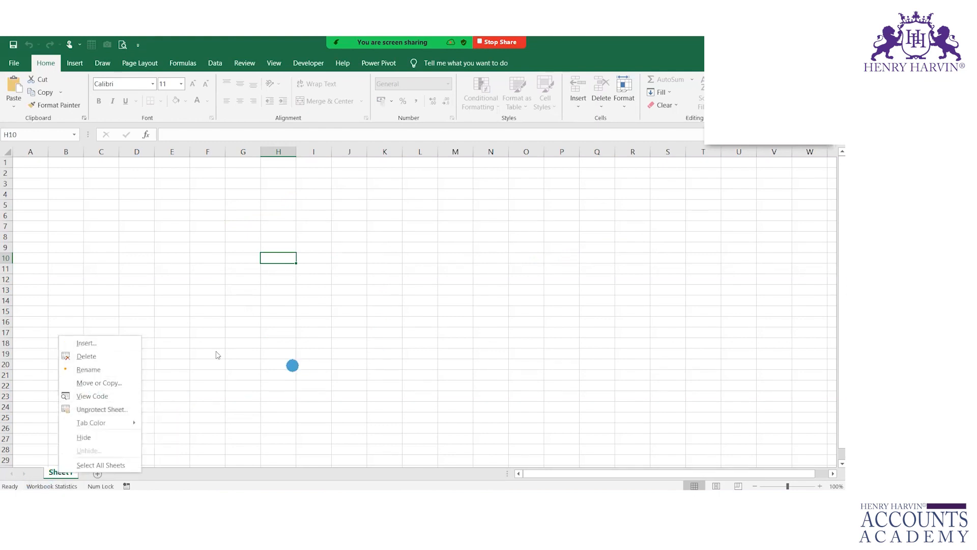
left_click(119, 409)
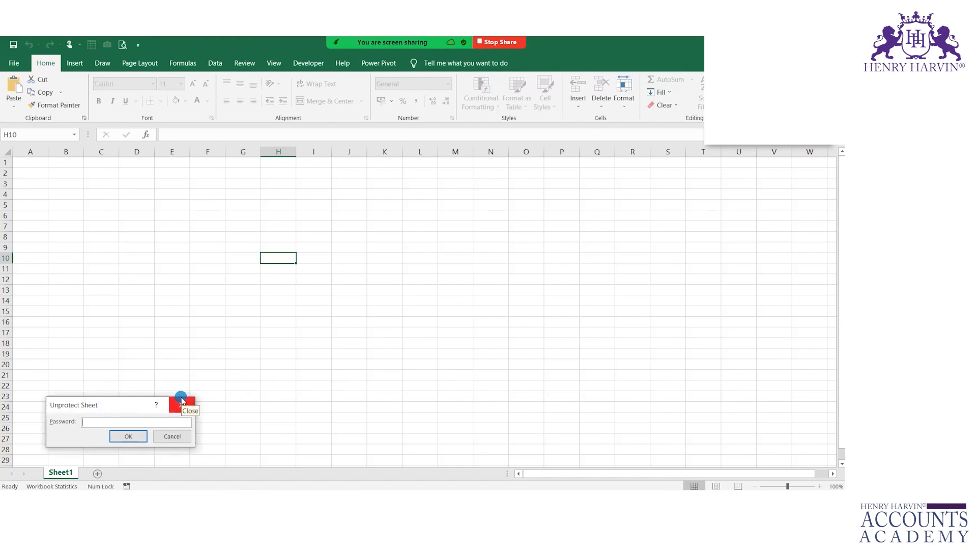
key("Return")
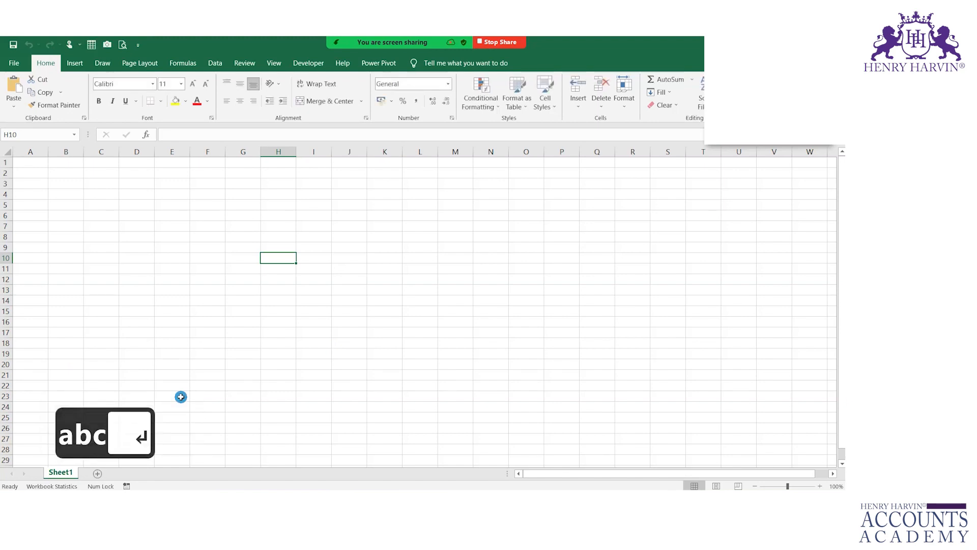
- Enter test values 'abc' and 'adb' in column H, then clear H10:H14
type("abc")
key("Return")
key("Return")
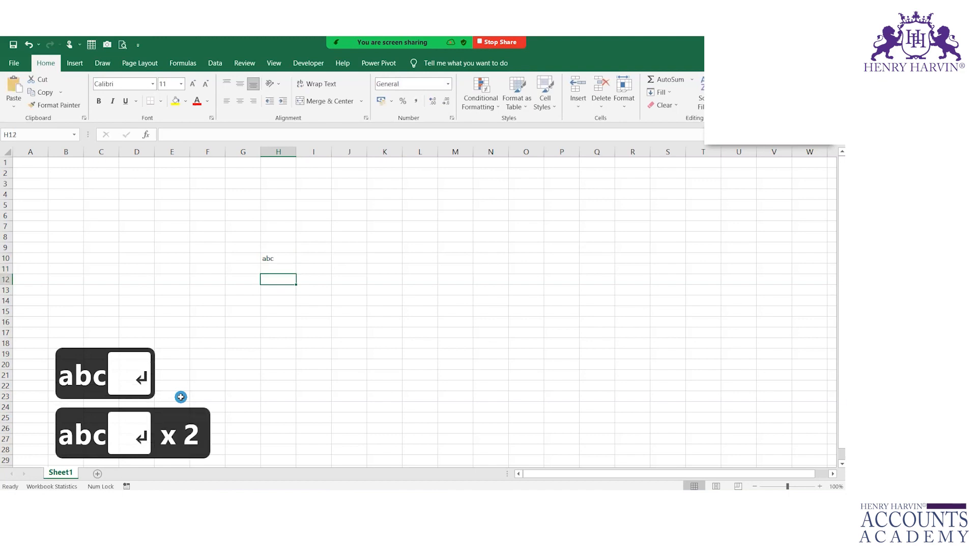
type("adb")
key("Return")
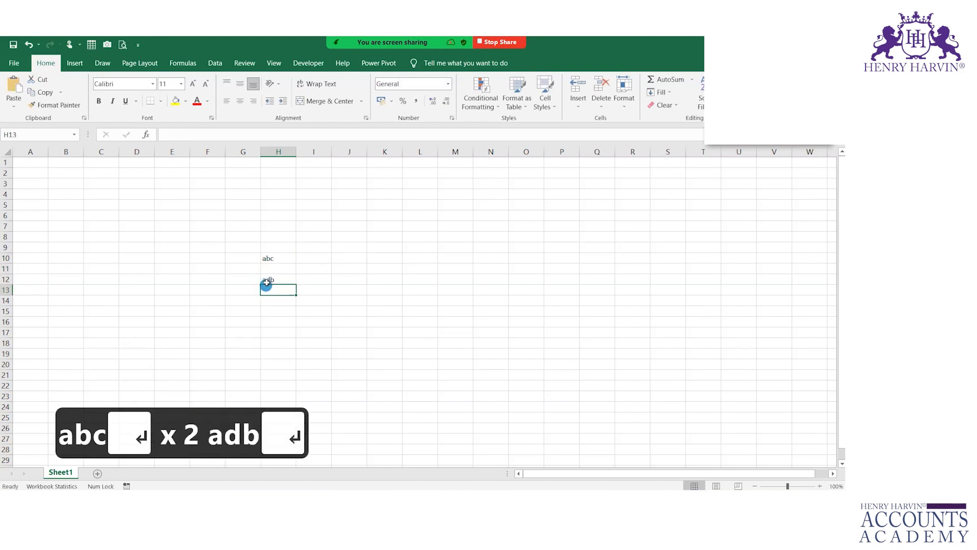
left_click_drag(273, 264, 284, 304)
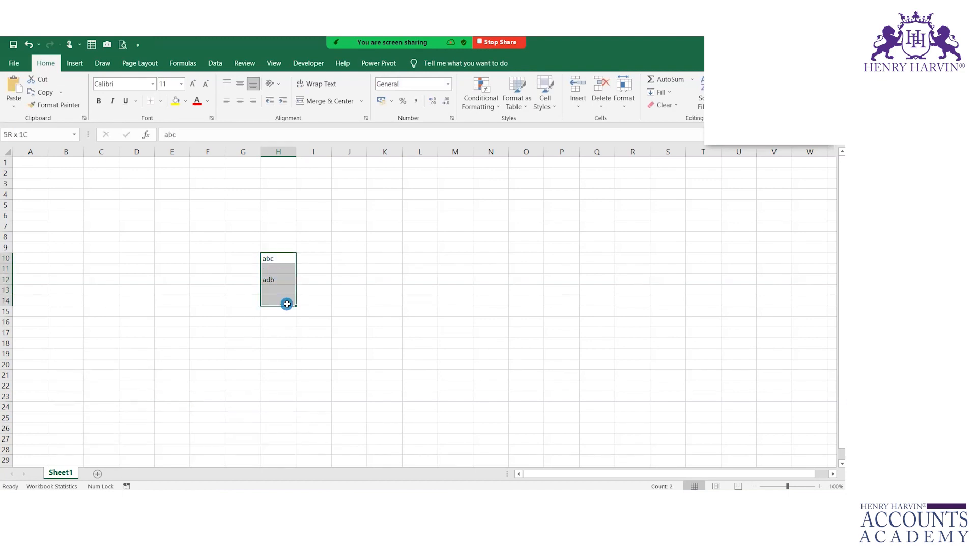
key("Delete")
- Fill F6:H15 yellow and clear its Locked protection setting
left_click_drag(211, 213, 268, 282)
left_click_drag(206, 215, 280, 312)
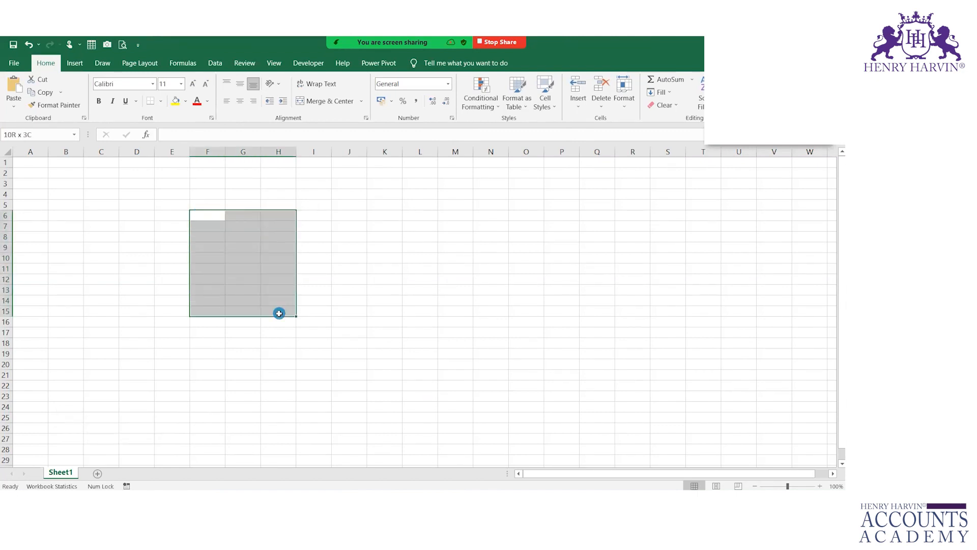
left_click(175, 100)
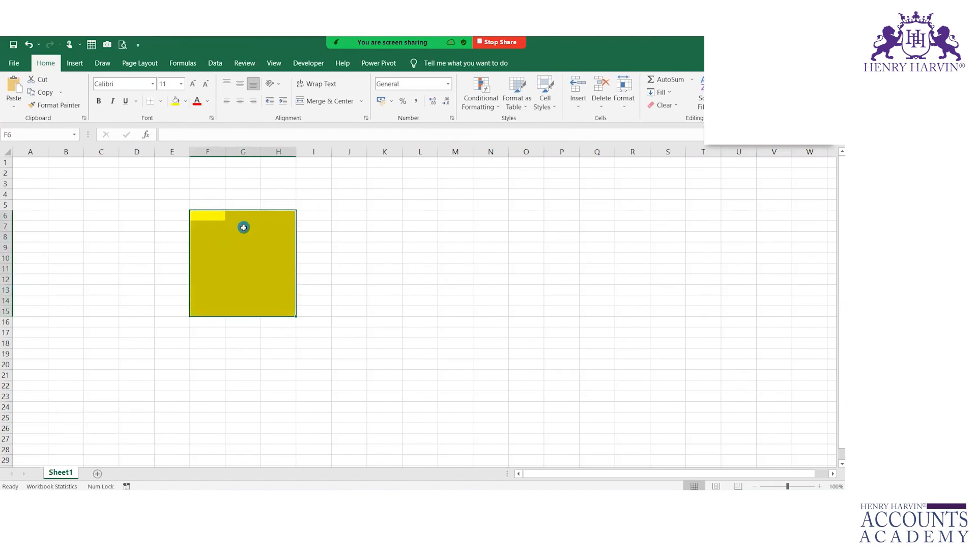
key("ctrl+1")
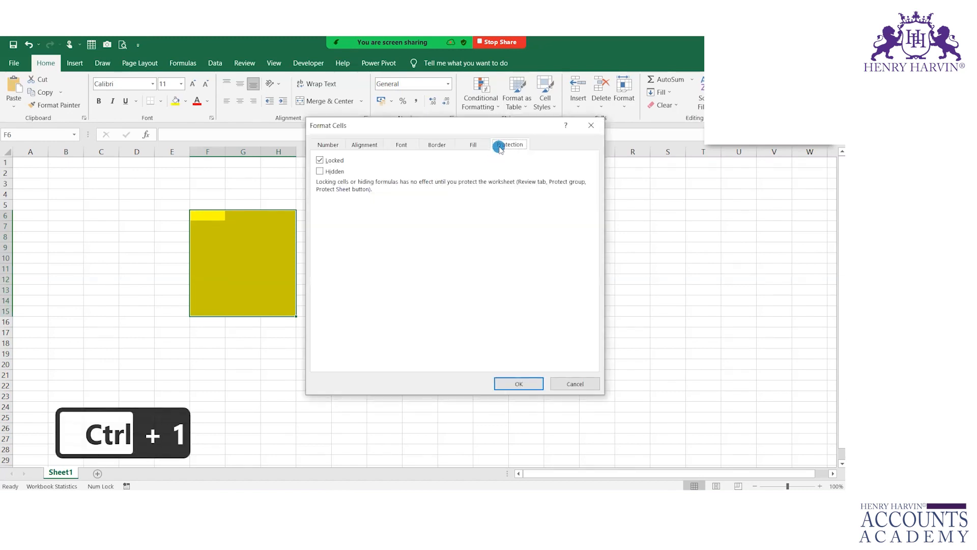
left_click(321, 161)
left_click(502, 384)
- Protect Sheet1 again with a password, entered and confirmed
right_click(66, 479)
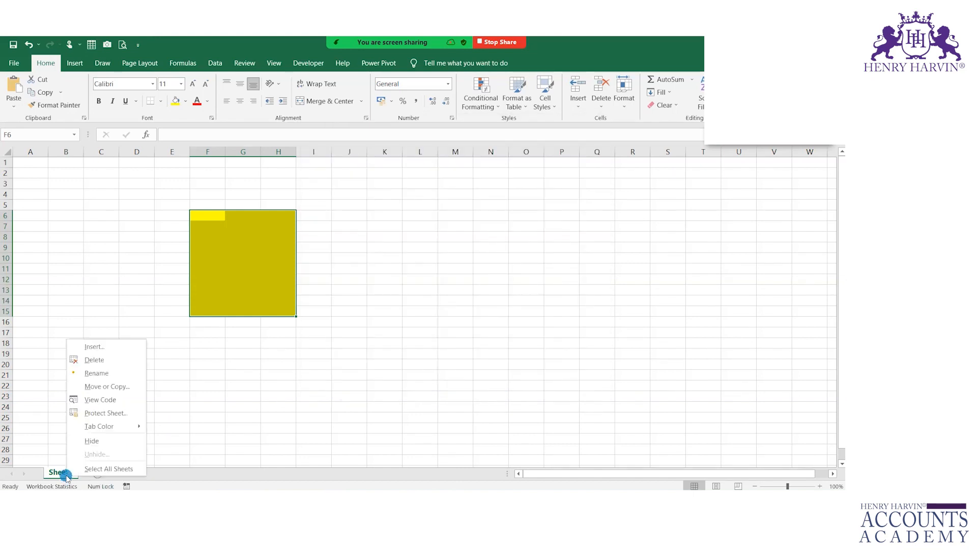
left_click(102, 411)
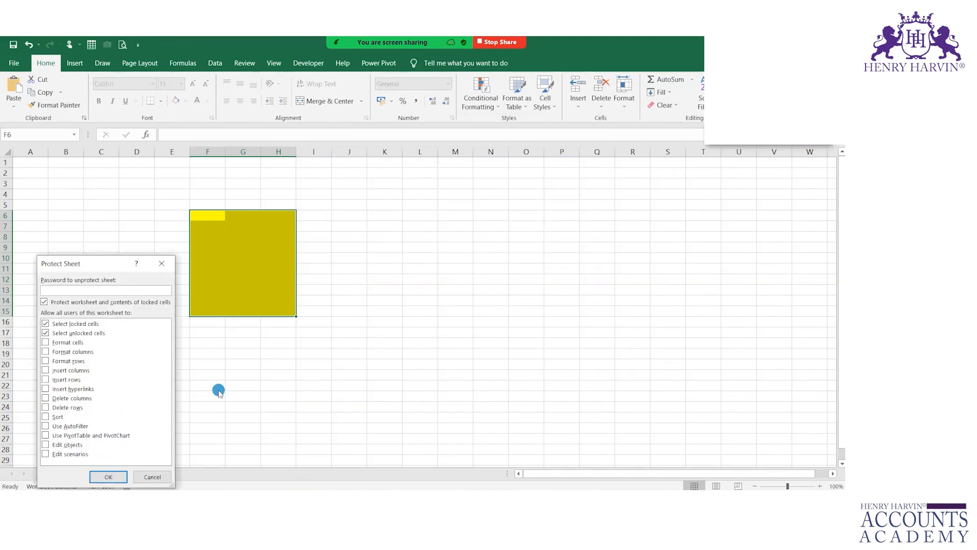
type("abc")
key("Return")
type("abc")
key("Return")
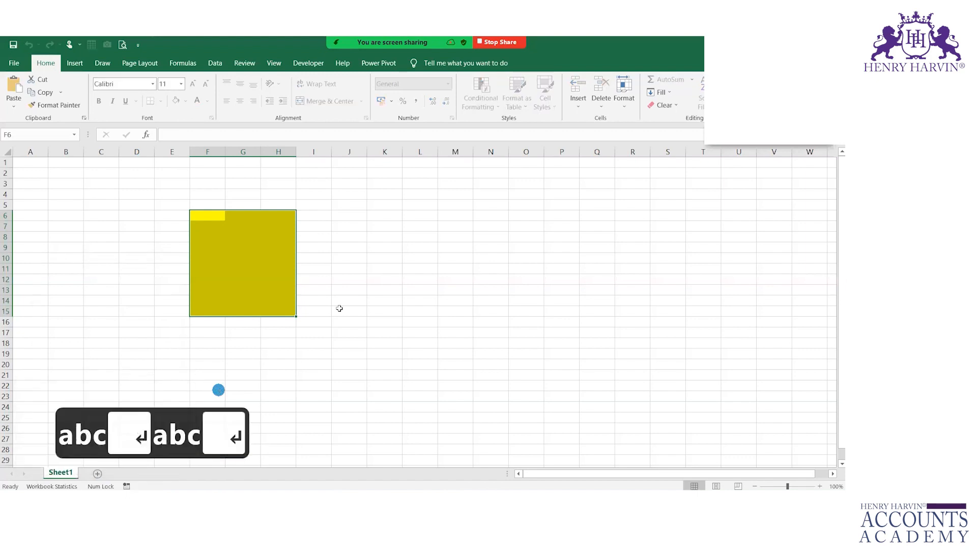
- Enter abc in F6 and adf in F8 inside the unlocked yellow block
left_click(252, 241)
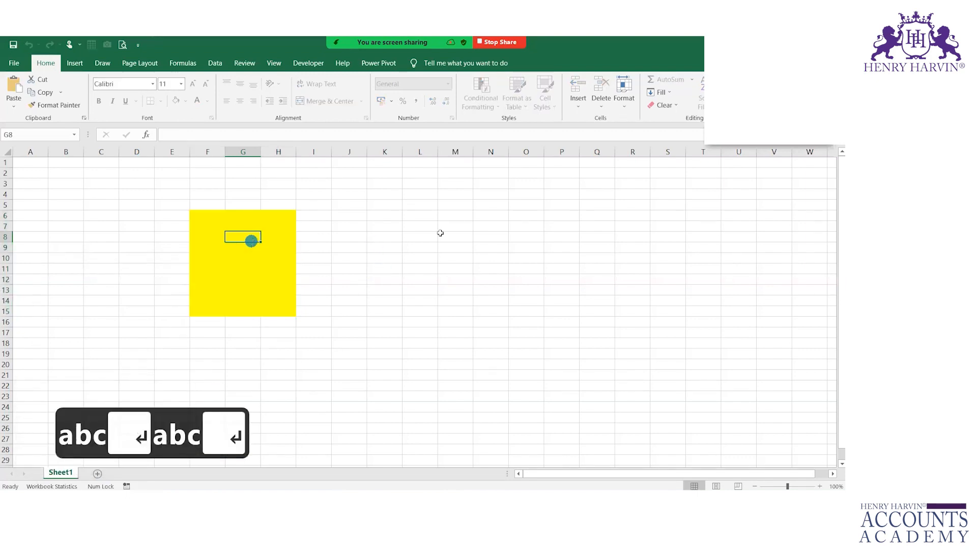
left_click(428, 225)
left_click(224, 216)
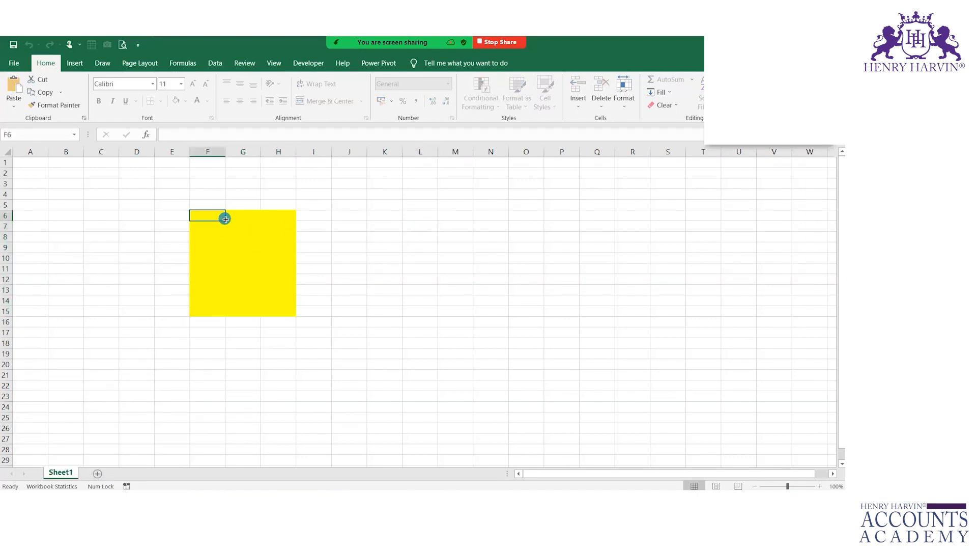
type("abc")
key("Return")
key("Return")
type("adf")
key("Return")
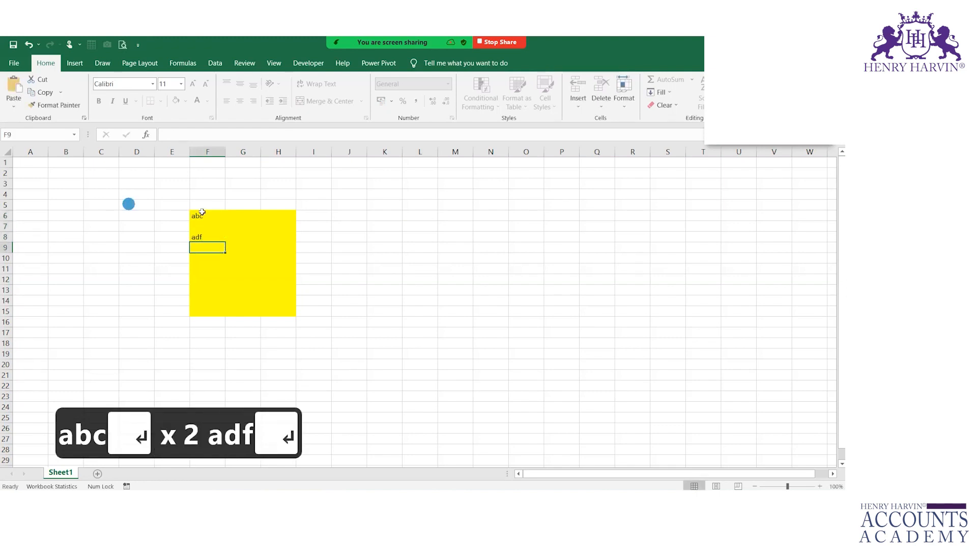
- Try typing in L6 outside the unlocked area and dismiss the protected-sheet warnings
left_click(426, 214)
type("adfa")
key("Return")
type("adf")
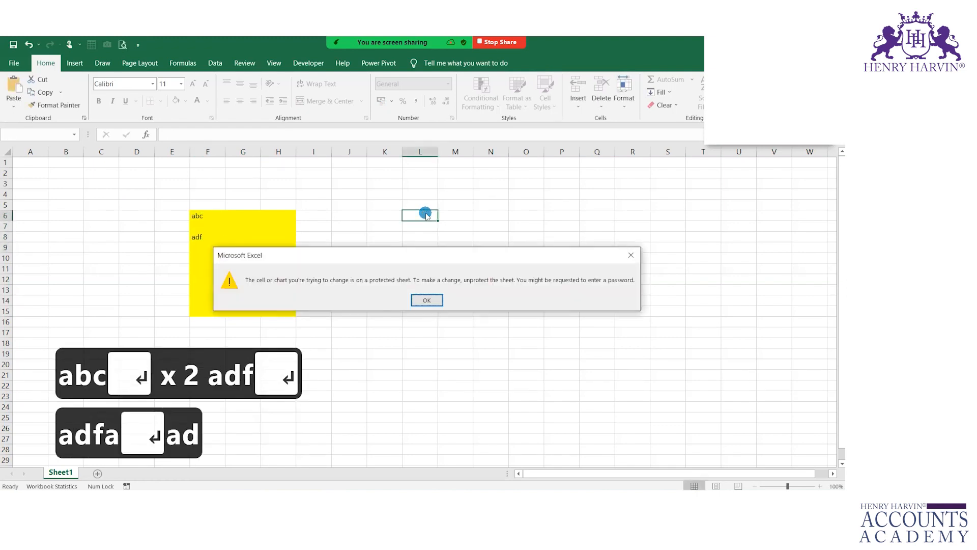
left_click(426, 301)
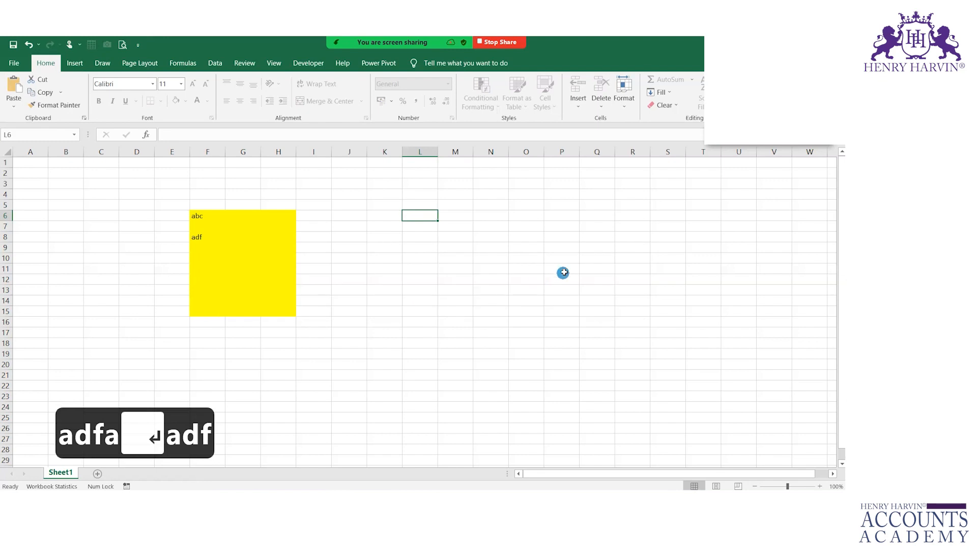
- Try formatting block L10:P20 and editing L10, dismissing the protected-sheet warning
left_click_drag(427, 256, 546, 360)
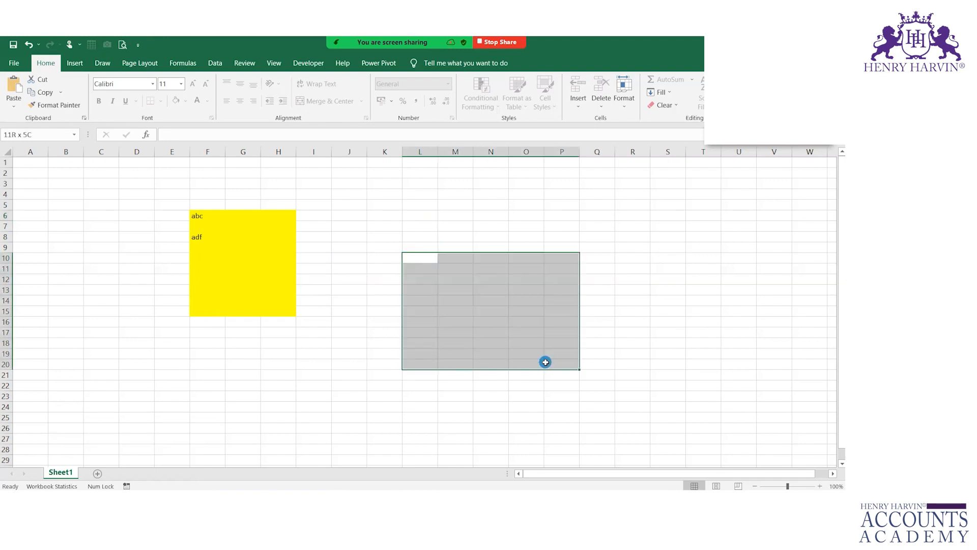
key("ctrl+1")
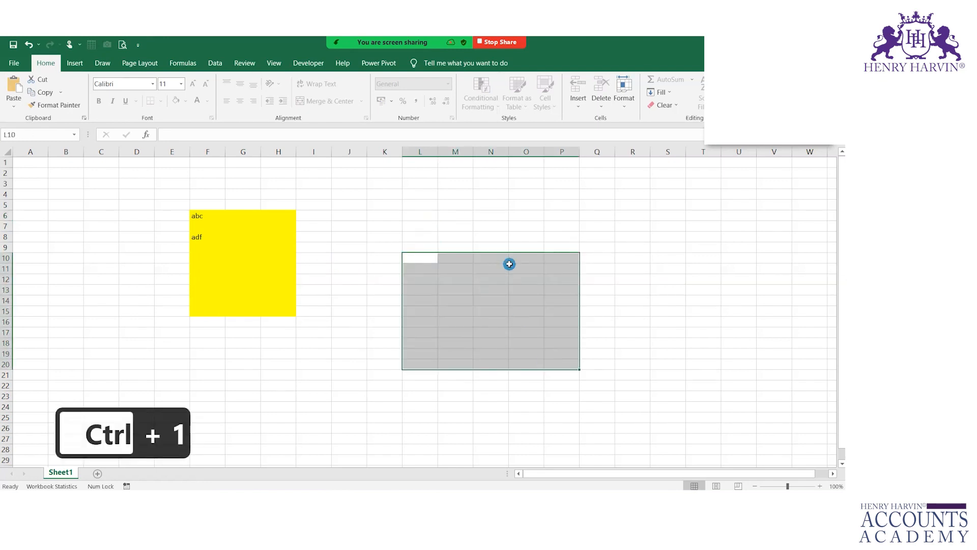
double_click(418, 258)
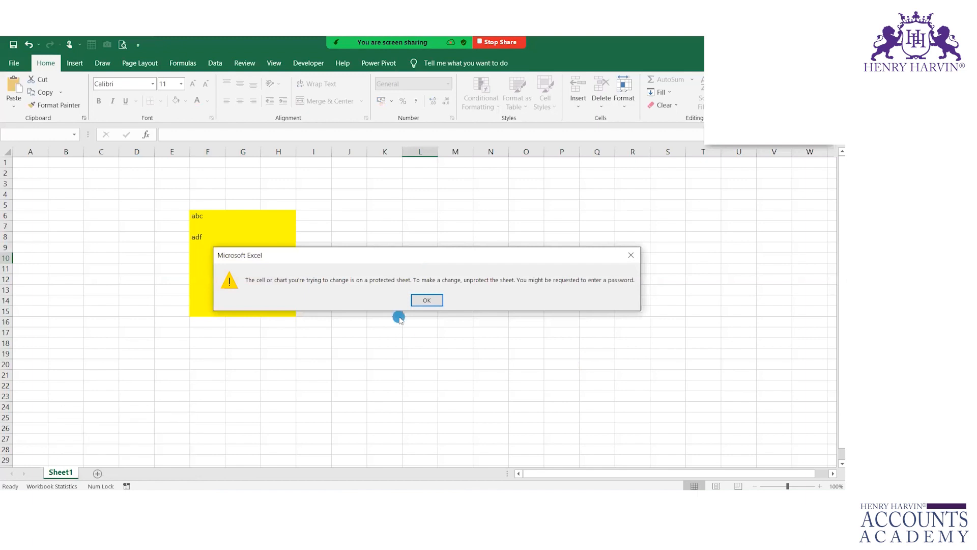
left_click(426, 300)
right_click(68, 472)
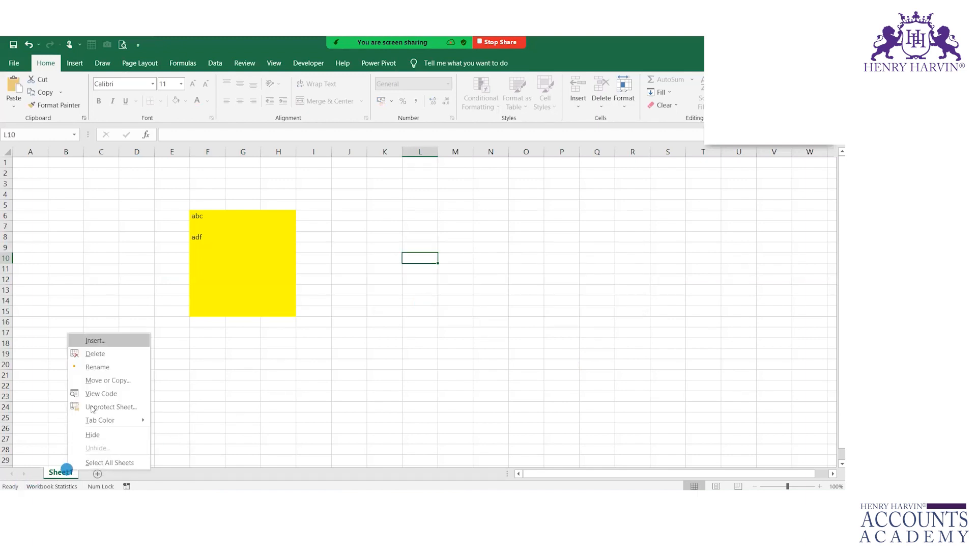
- Unprotect Sheet1 by entering the sheet password
left_click(92, 406)
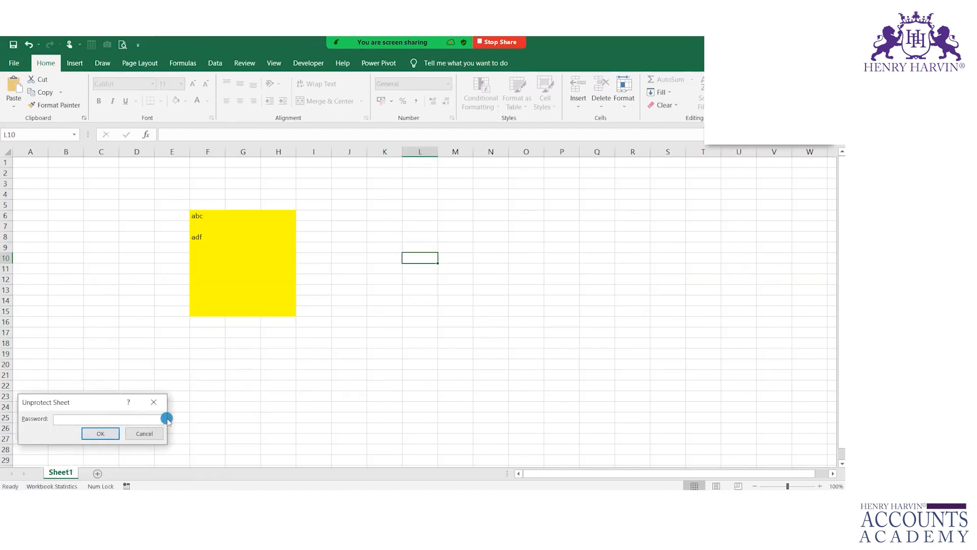
type("abc")
key("Return")
- Select K7:M13 and open Format Cells, then close it without changes
left_click_drag(382, 230, 452, 292)
key("ctrl+1")
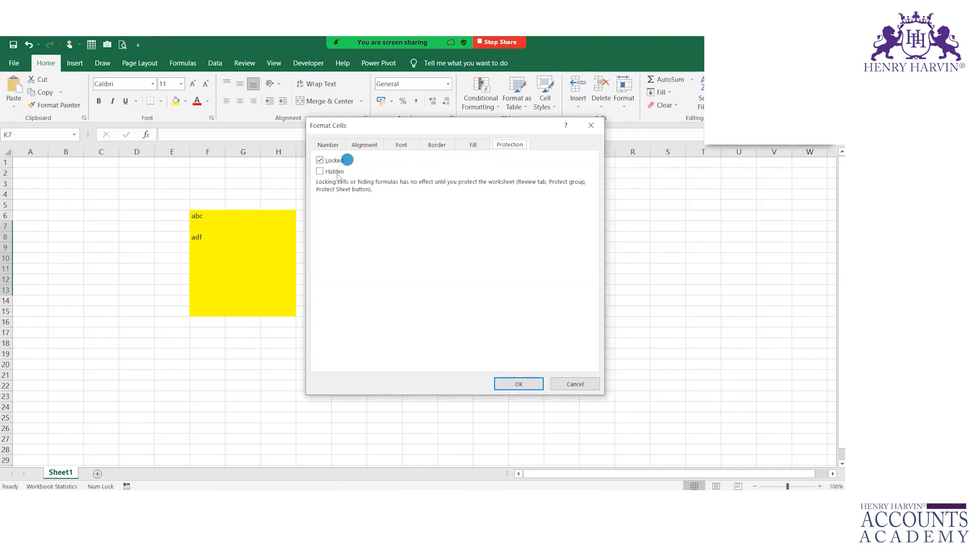
key("ctrl+2")
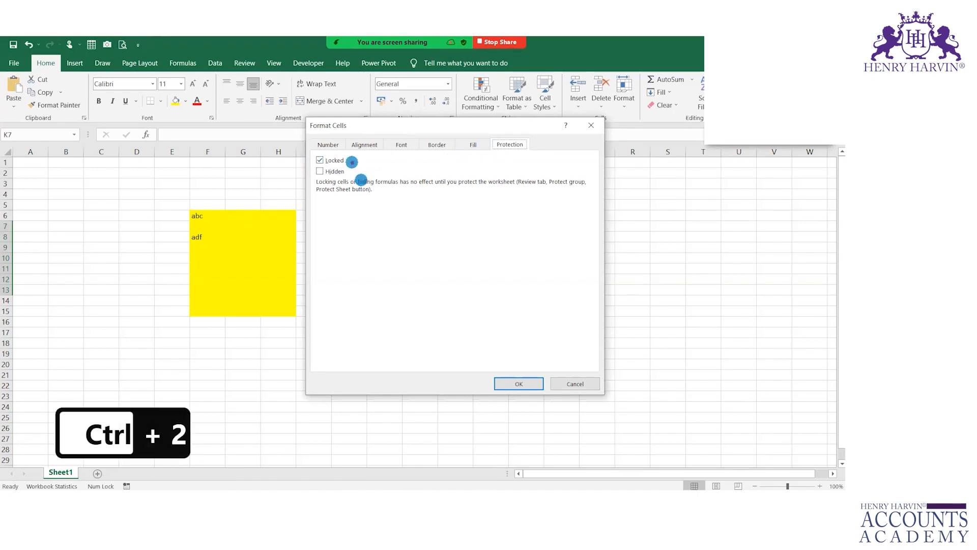
left_click_drag(647, 194, 703, 192)
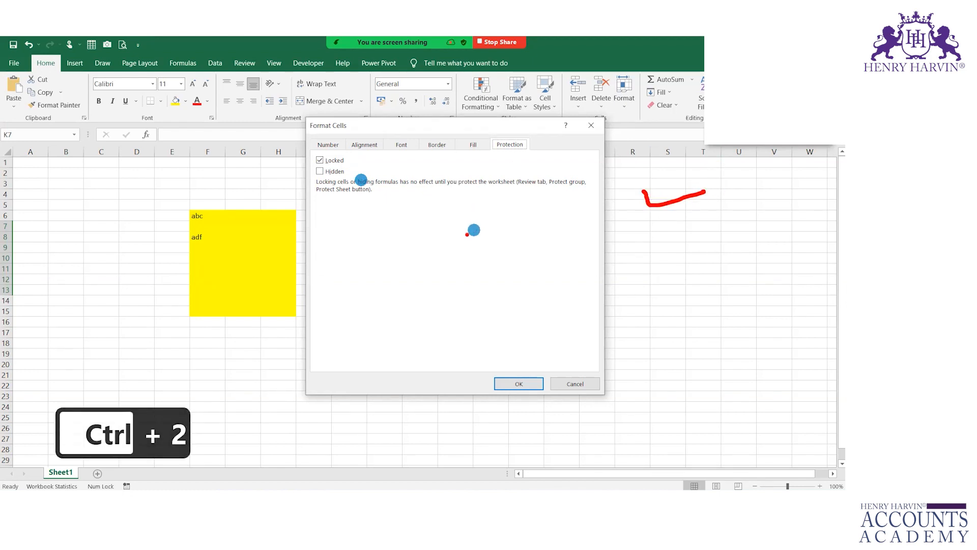
left_click_drag(62, 467, 134, 433)
key("Escape")
left_click(573, 384)
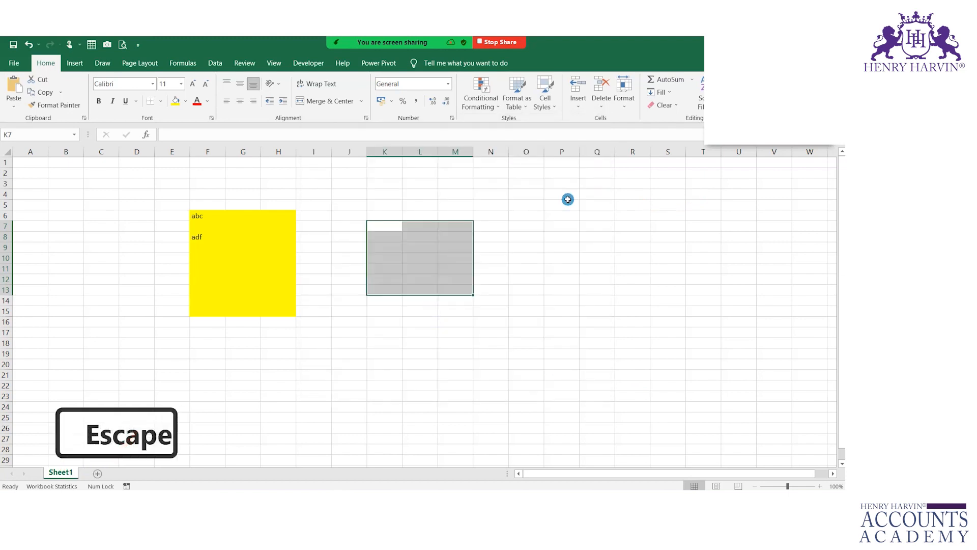
- Select the yellow block F6:H15, then reselect the empty range K7:Q19
left_click_drag(194, 214, 284, 310)
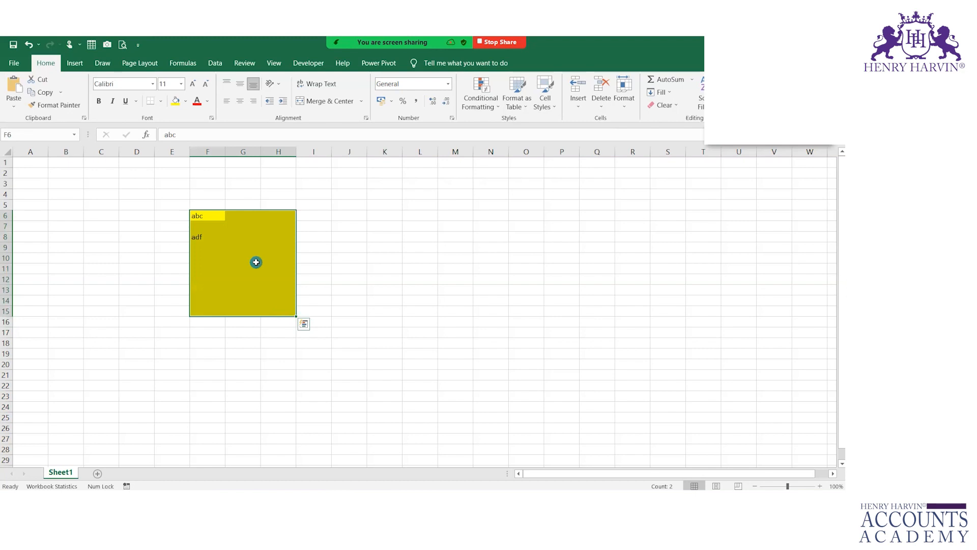
left_click(512, 258)
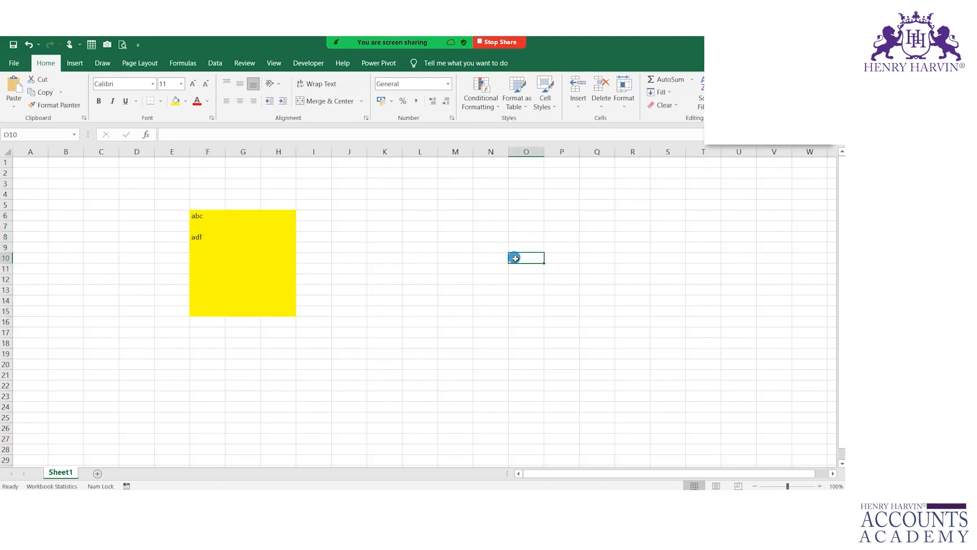
left_click_drag(399, 227, 604, 354)
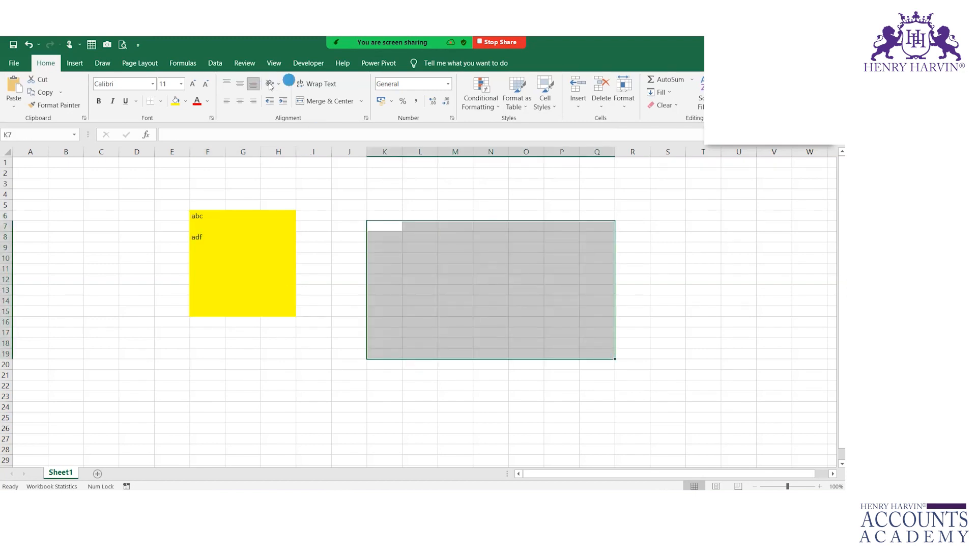
- From Review > Allow Edit Ranges, add Range1 for $K$7:$Q$19 with a confirmed range password
left_click(196, 63)
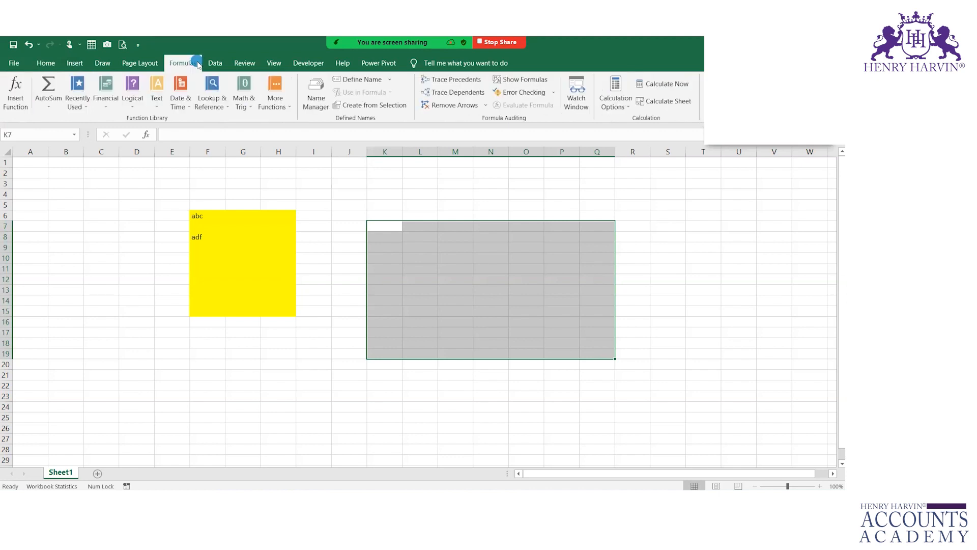
left_click(246, 63)
left_click(471, 92)
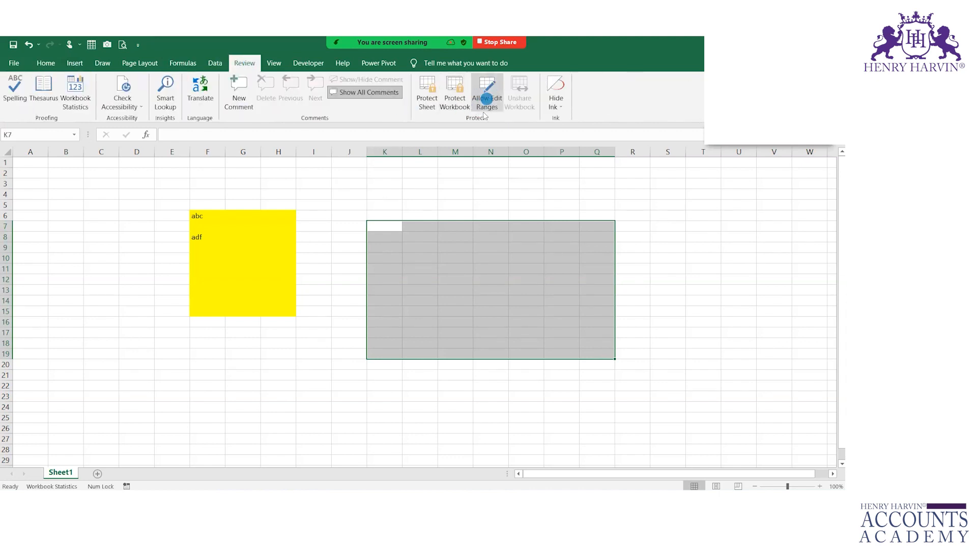
left_click(489, 102)
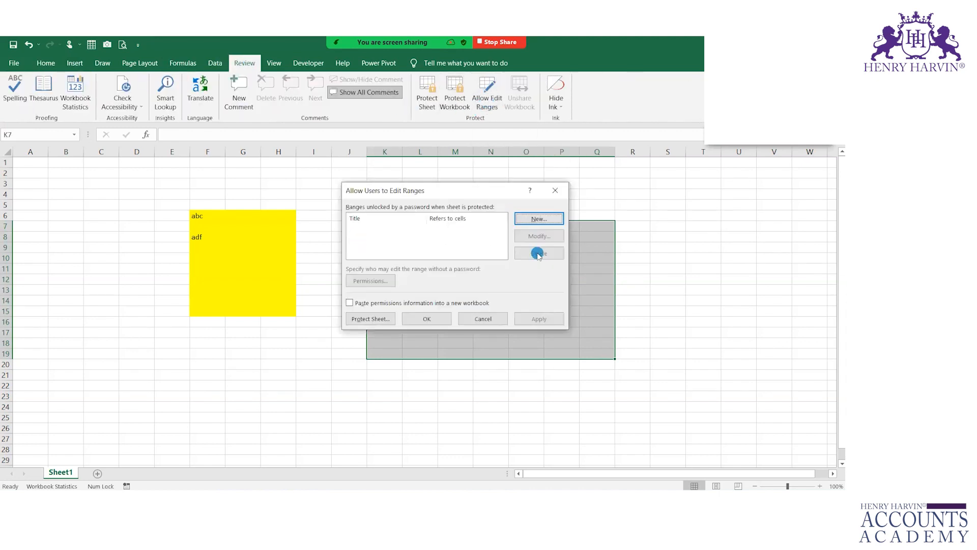
left_click(540, 224)
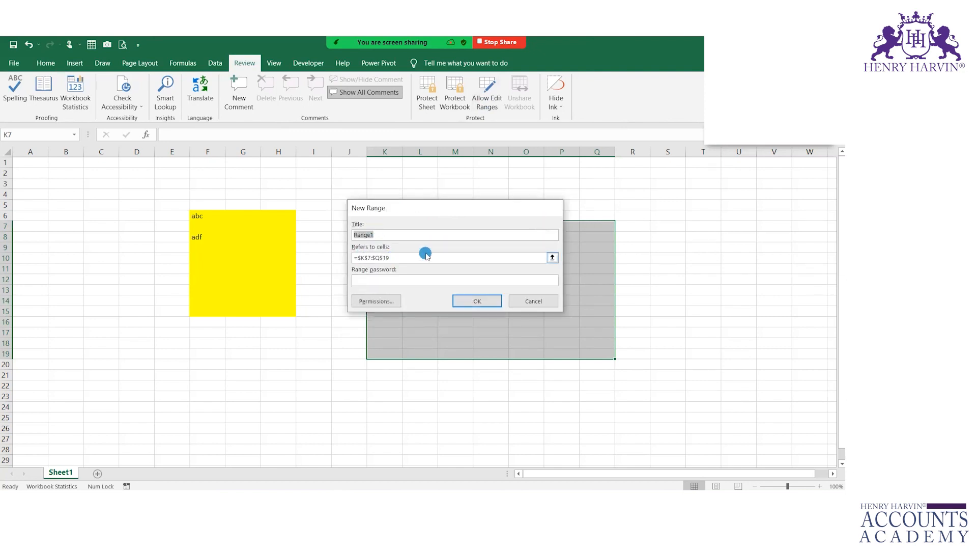
left_click_drag(394, 213, 516, 160)
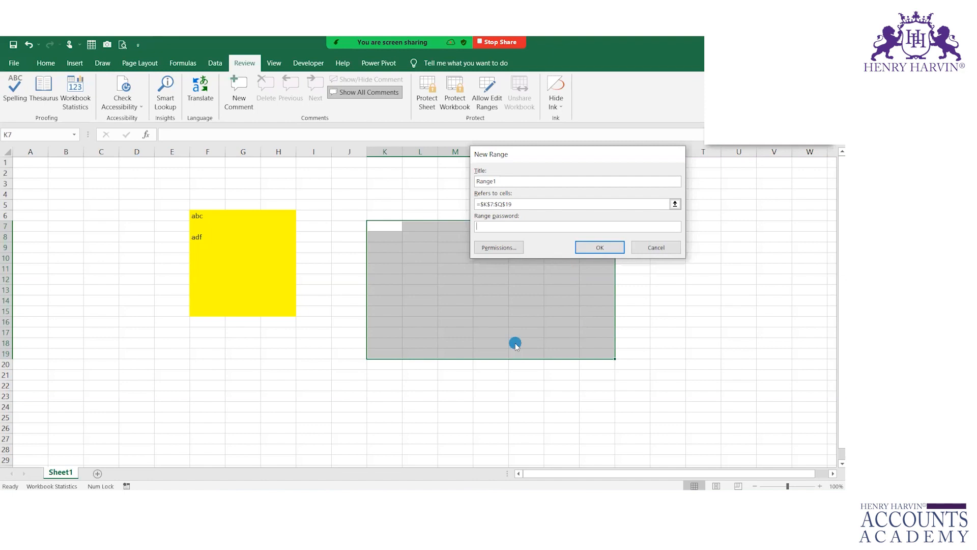
type("xyz")
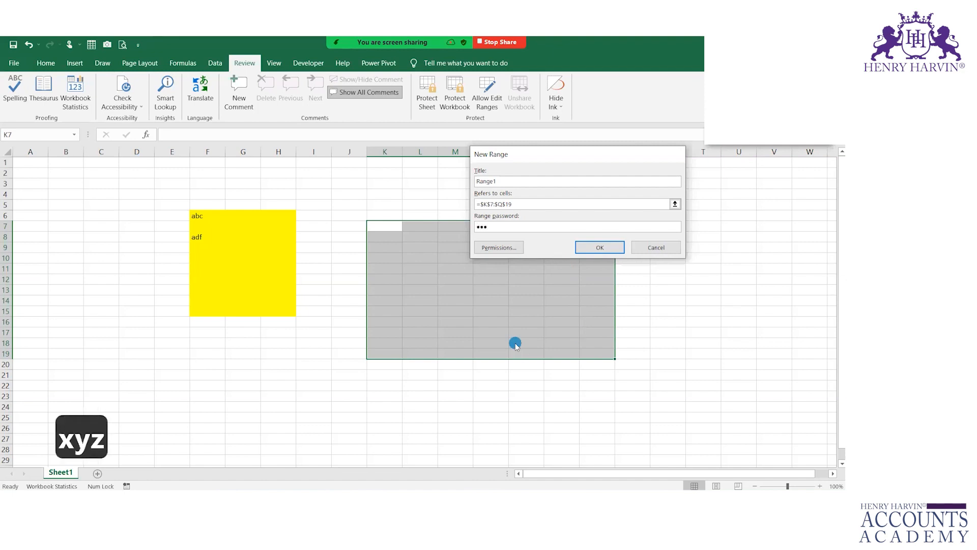
key("Return")
type("xyz")
key("Return")
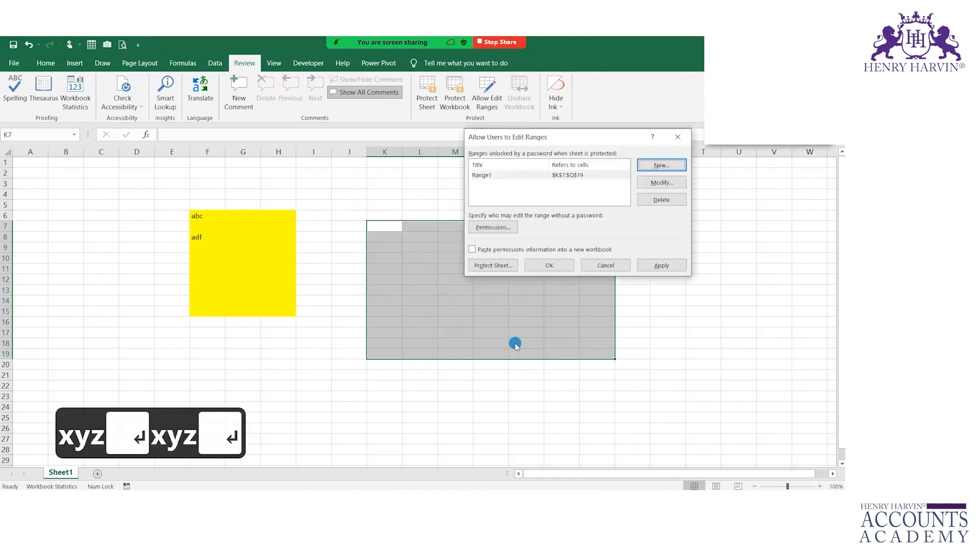
left_click(550, 264)
- Test entries abc in L9 and adf in L11, cancel the second, then clear L9
left_click(424, 251)
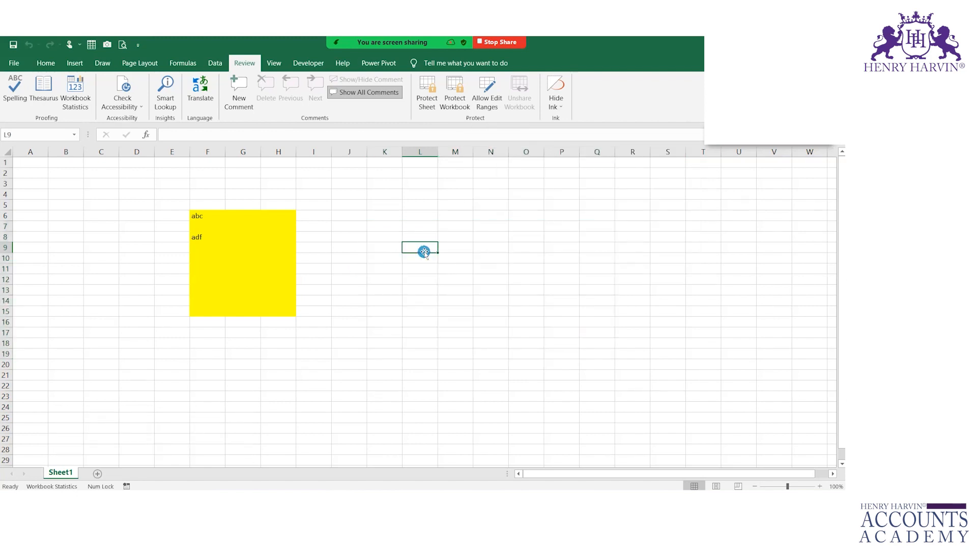
type("abc")
key("Return")
key("Return")
type("adf")
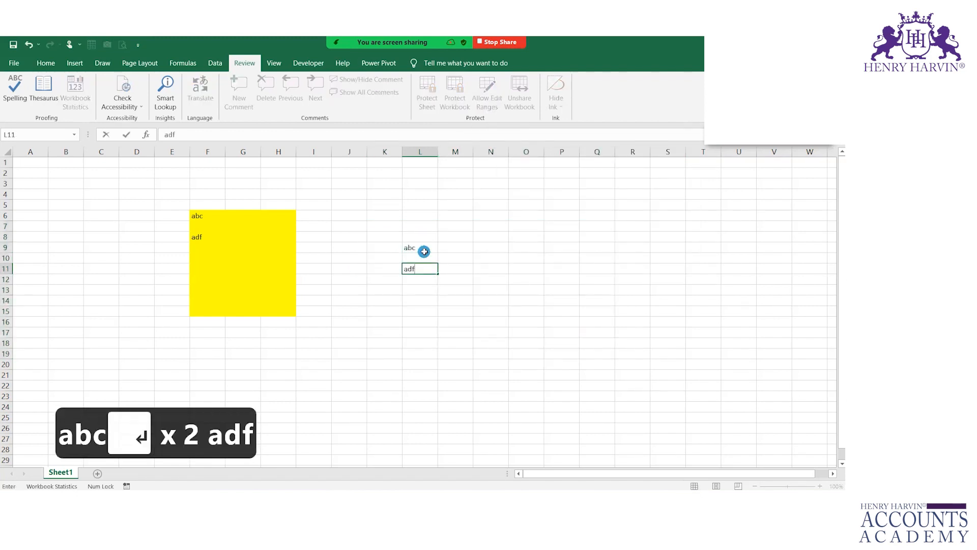
key("Escape")
left_click(424, 252)
key("Delete")
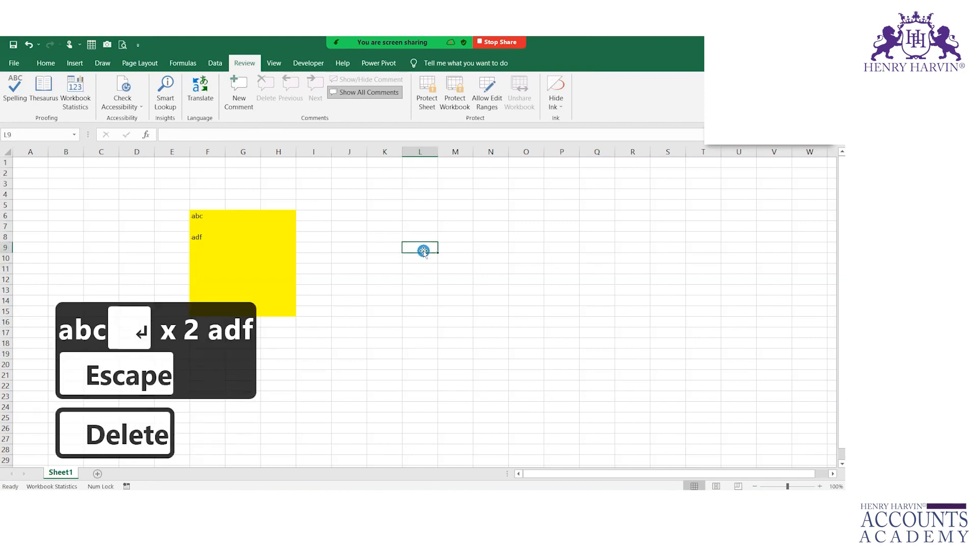
left_click(431, 247)
left_click(476, 104)
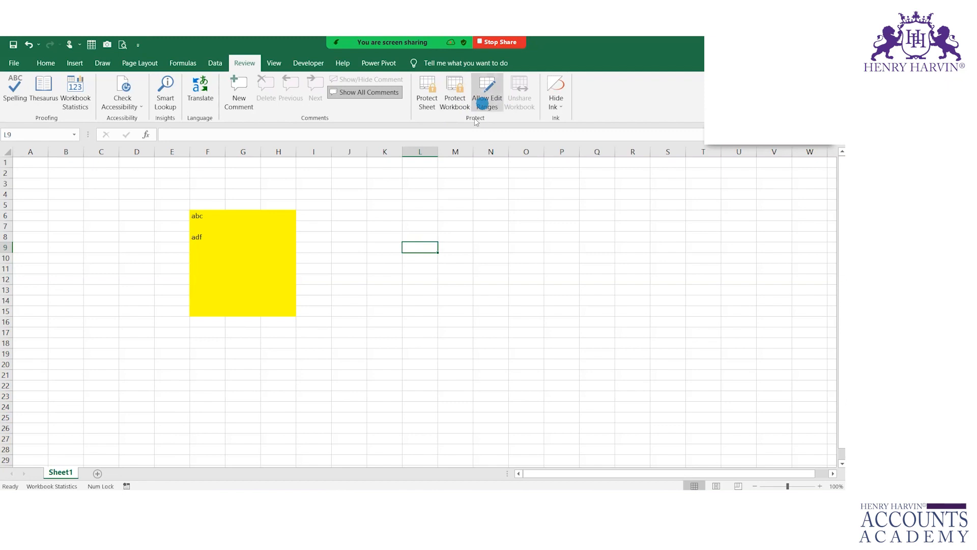
- Protect Sheet1 again with a sheet password
right_click(60, 472)
left_click(93, 410)
left_click(252, 392)
type("ab")
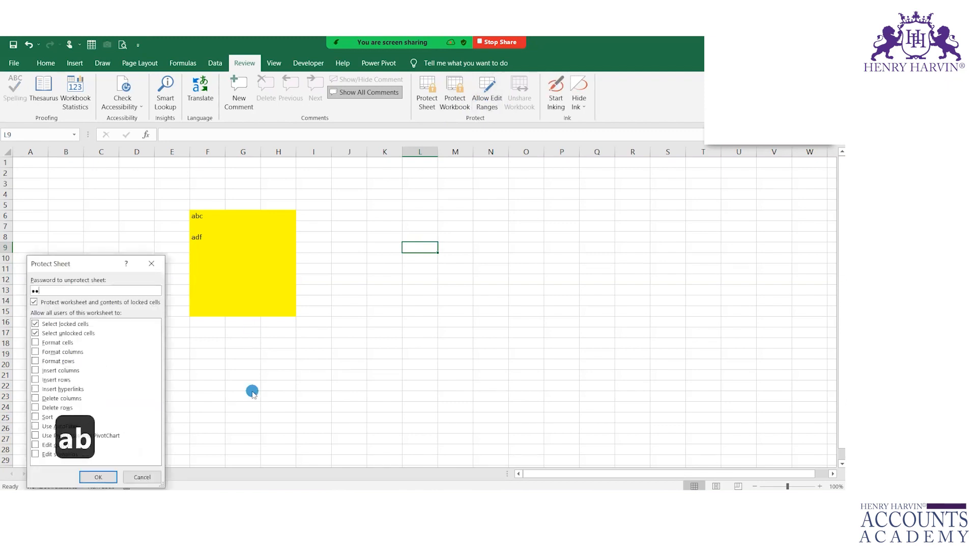
type("c")
key("Return")
type("abc")
key("Return")
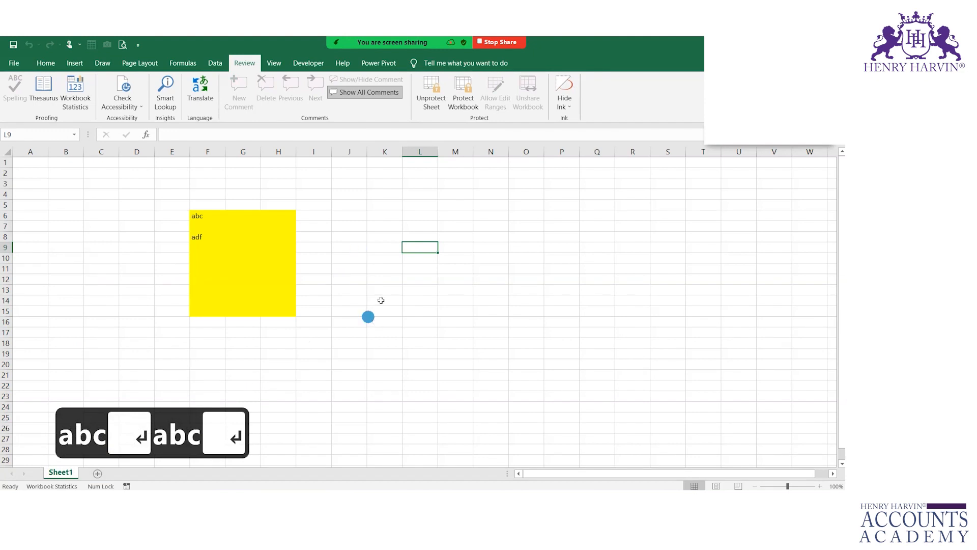
- Try typing in L8 inside Range1, bringing up the range password prompt
left_click(425, 237)
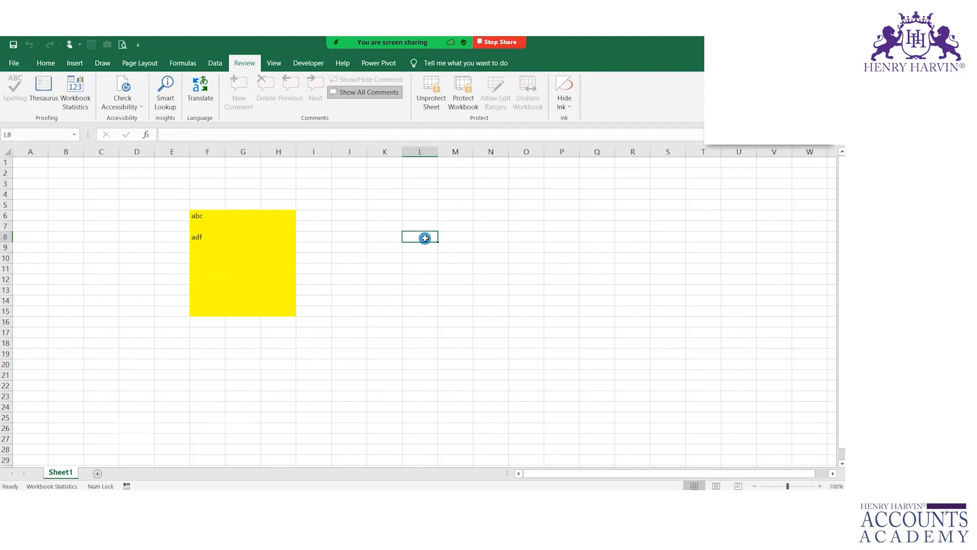
type("dk")
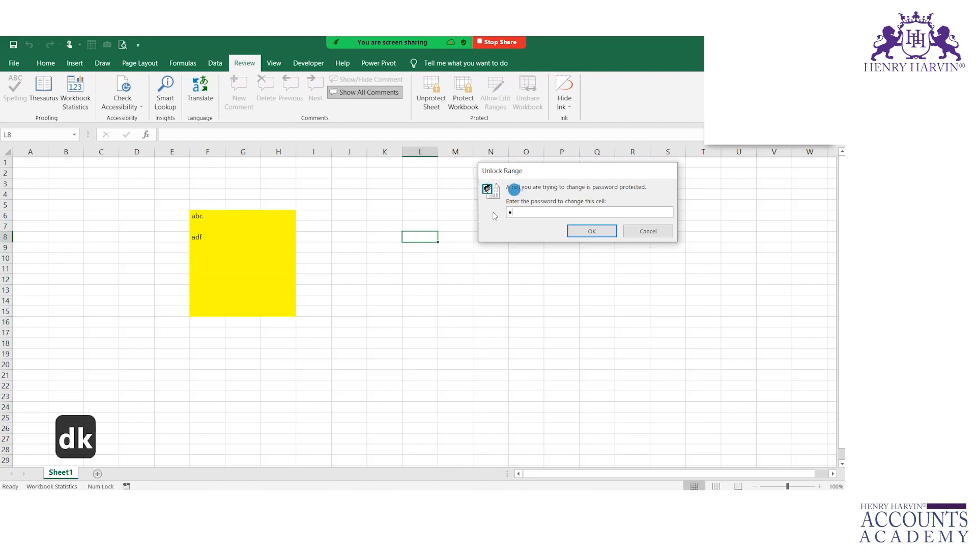
key("ctrl+2")
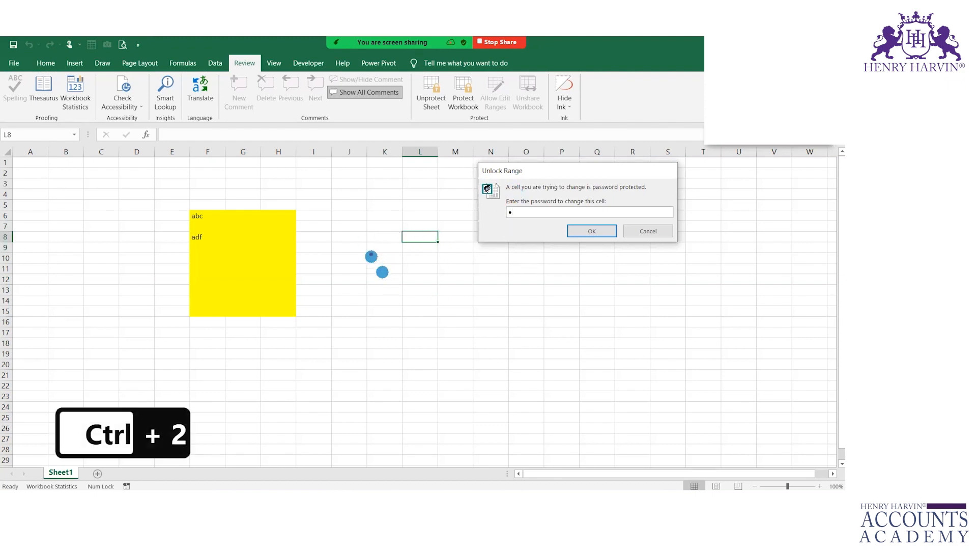
key("ctrl+2")
mouse_move(378, 221)
left_mouse_down()
mouse_move(406, 328)
mouse_move(487, 374)
left_mouse_up()
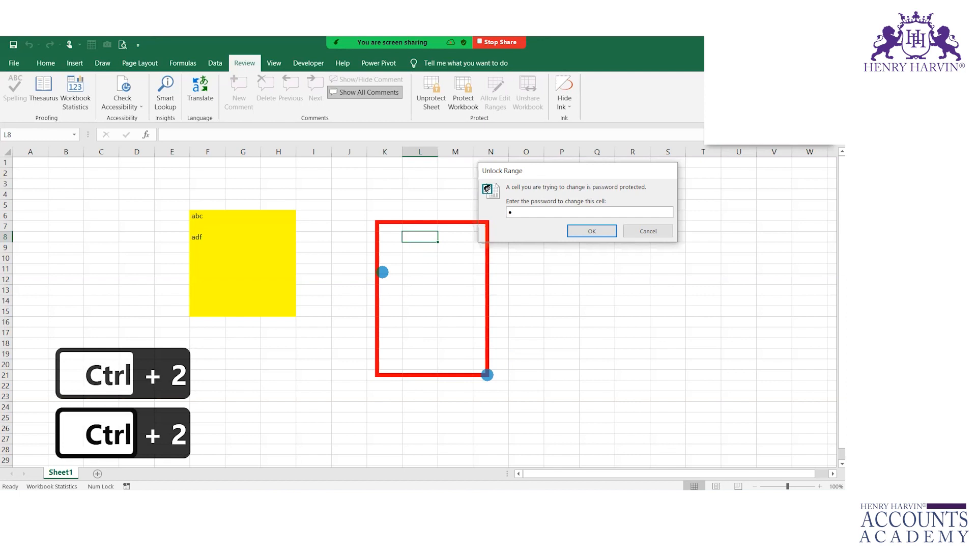
left_click_drag(487, 198, 560, 182)
mouse_move(75, 455)
left_mouse_down()
mouse_move(35, 474)
mouse_move(61, 459)
left_mouse_up()
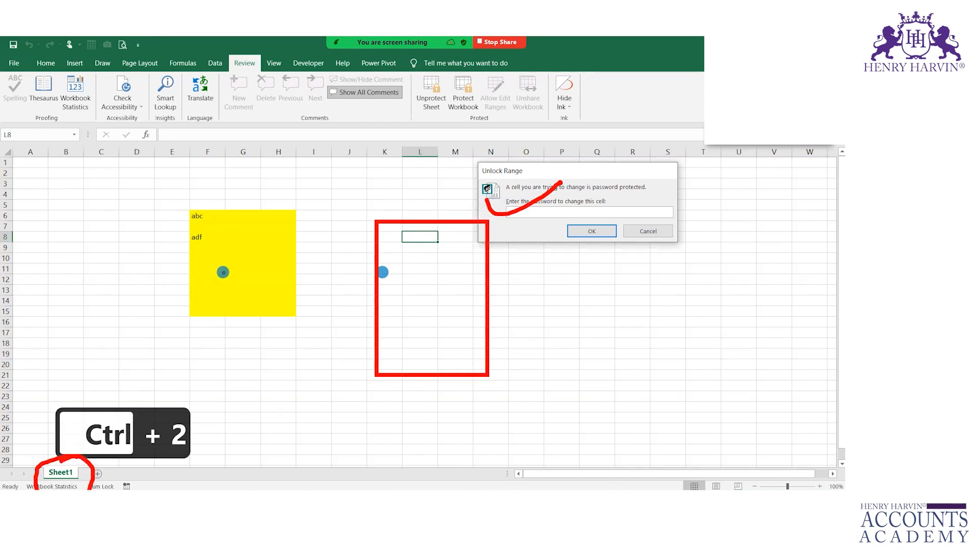
mouse_move(190, 209)
left_mouse_down()
mouse_move(286, 332)
mouse_move(294, 326)
left_mouse_up()
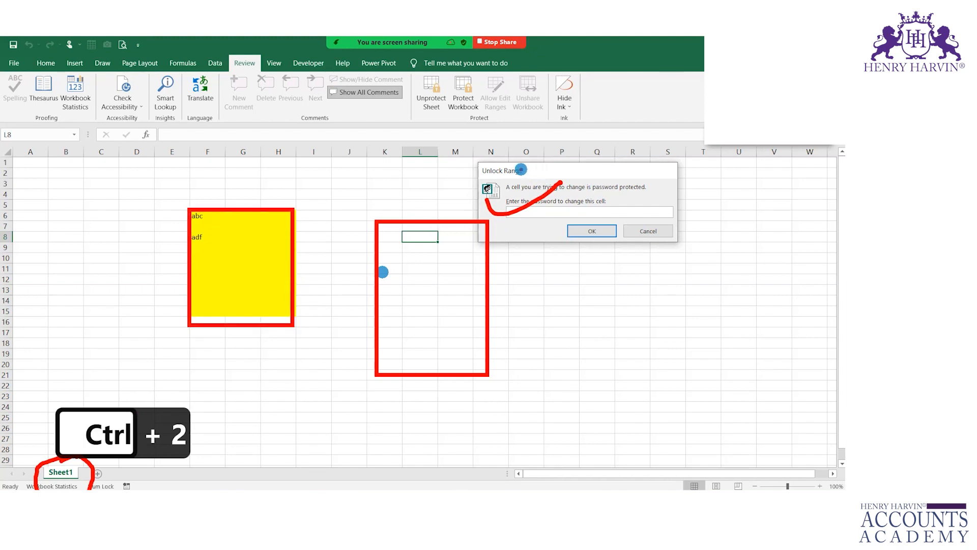
mouse_move(501, 167)
left_mouse_down()
mouse_move(520, 243)
mouse_move(492, 164)
left_mouse_up()
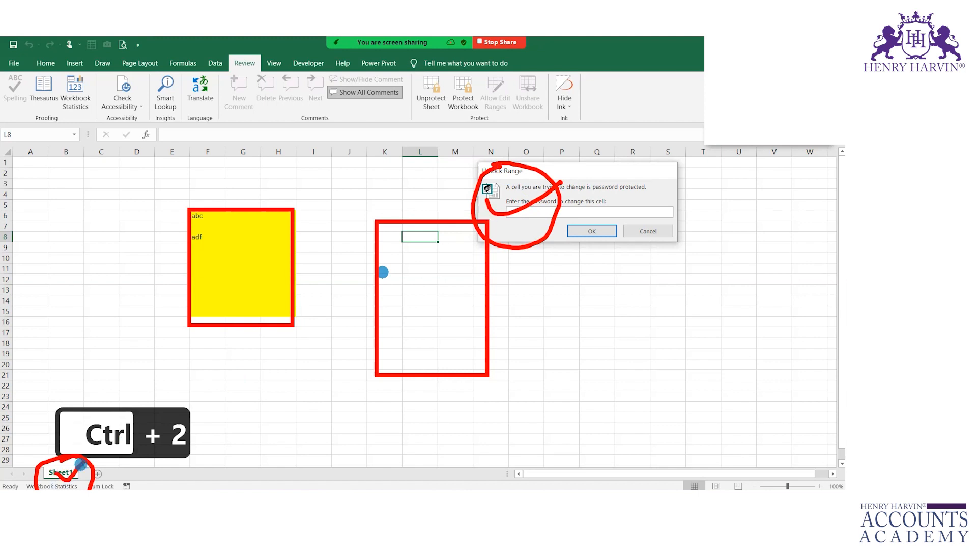
key("Escape")
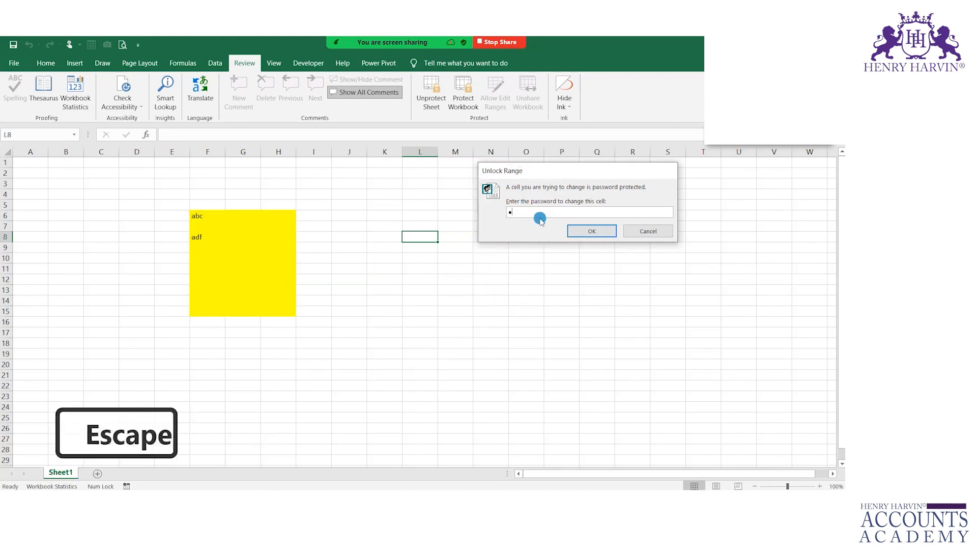
key("BackSpace")
- Unlock Range1 with its password, enter adfaf in L8, then delete it
type("xyz")
key("Return")
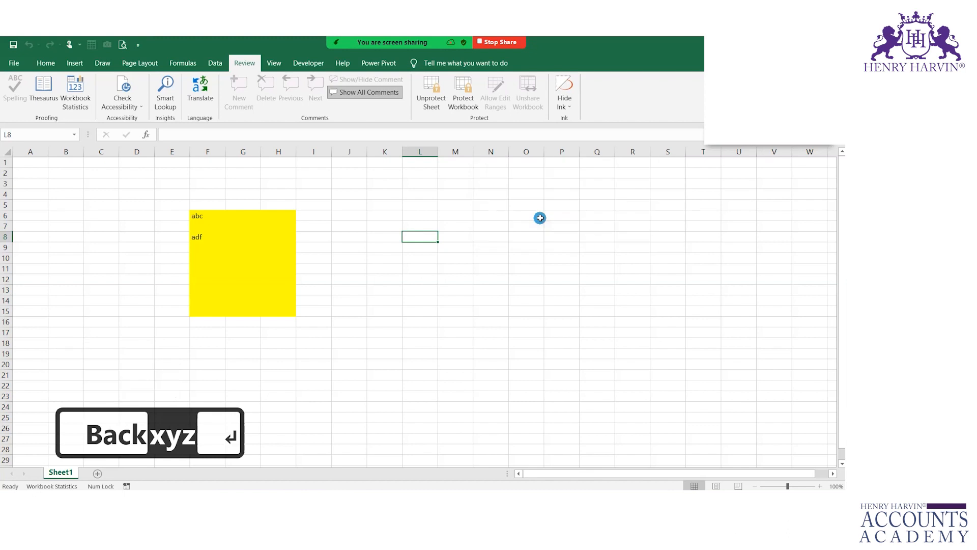
type("adfaf")
key("Return")
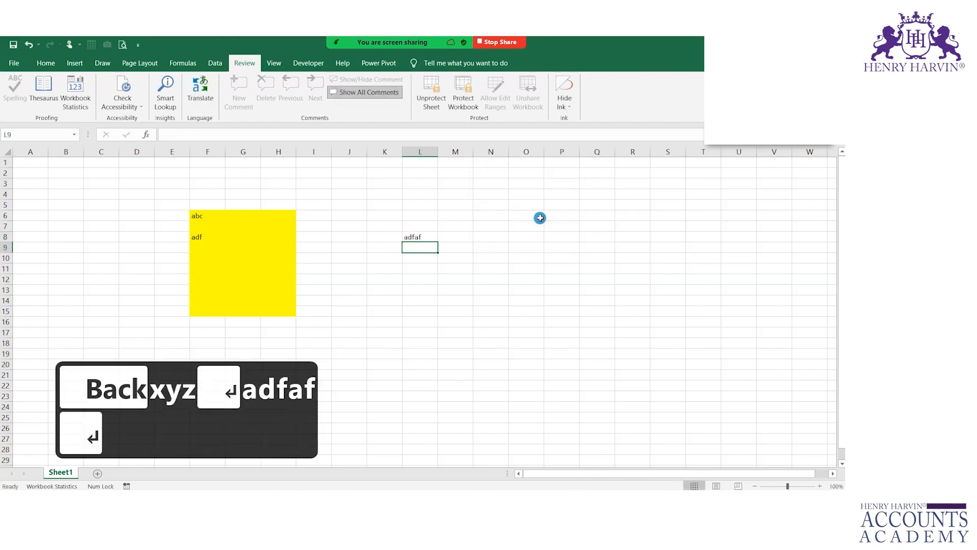
key("Escape")
key("Up")
key("Delete")
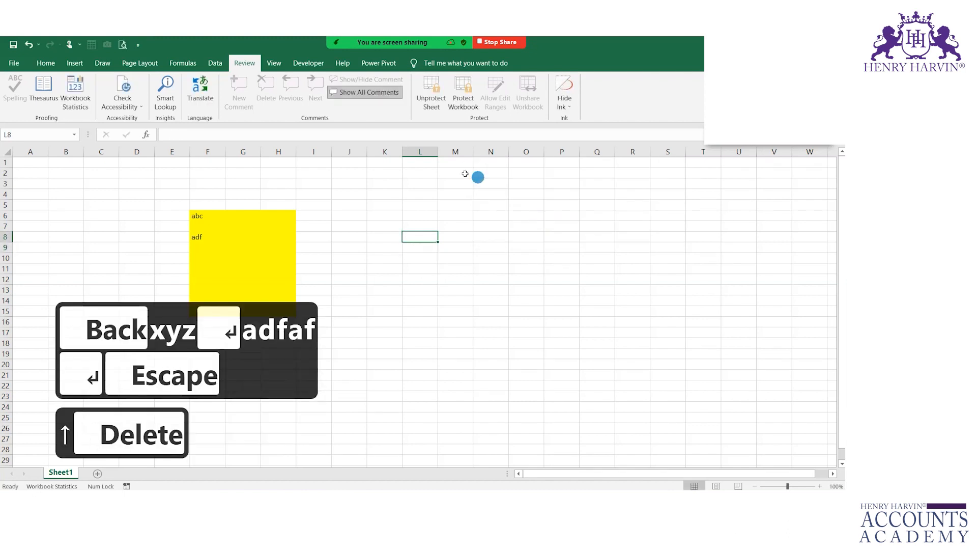
- Open the Sheet1 tab's context menu, close it, and open it again
right_click(61, 472)
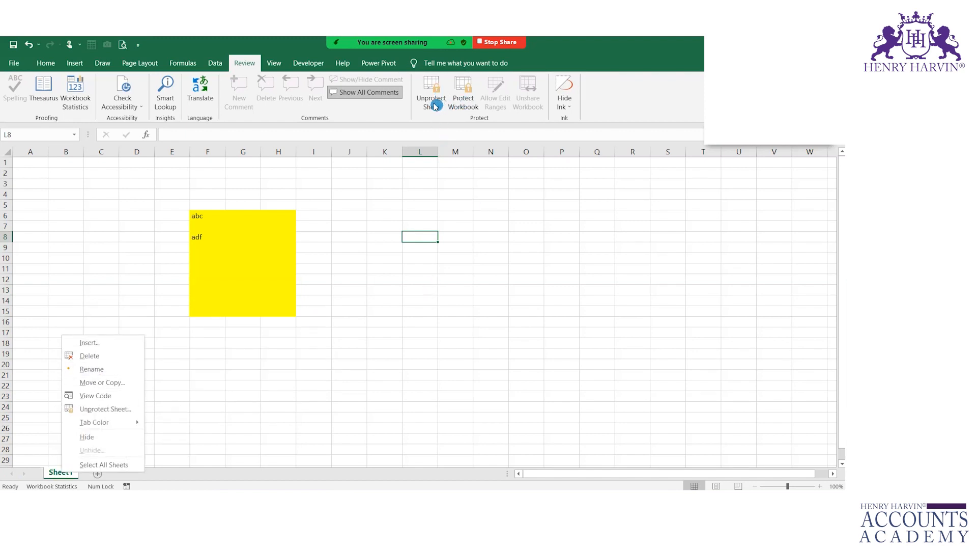
left_click(53, 479)
right_click(57, 475)
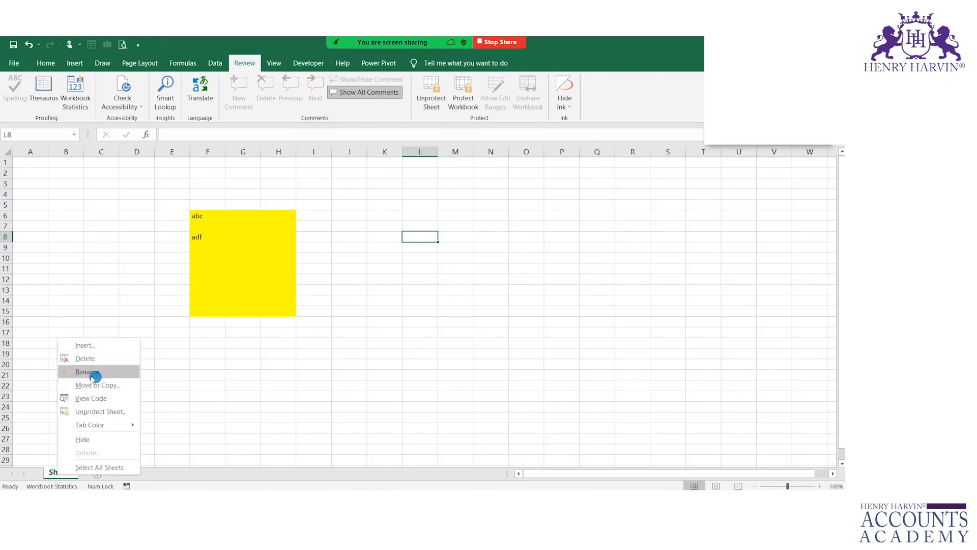